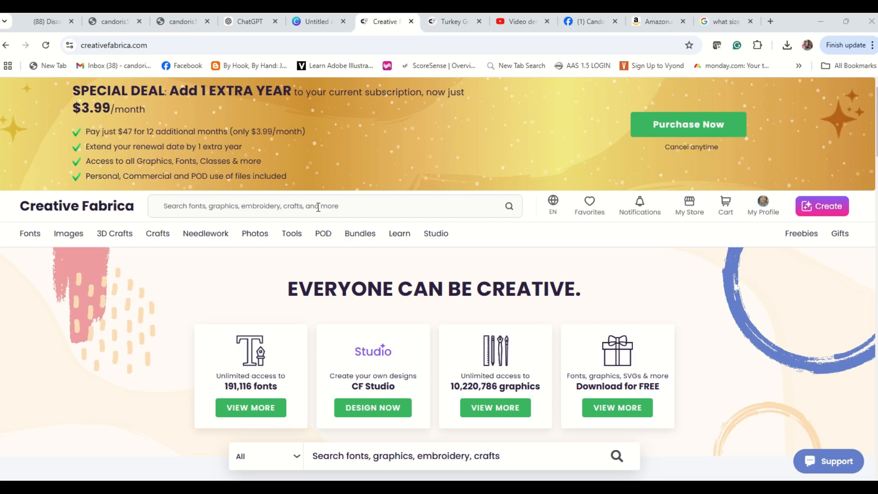
# Search Creative Fabrica for "christmas".
pyautogui.click(272, 204)
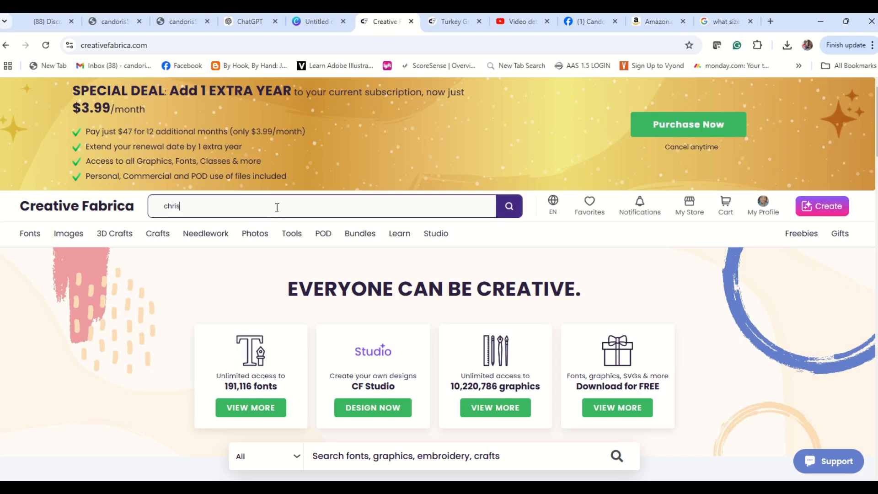
pyautogui.write('christmas')
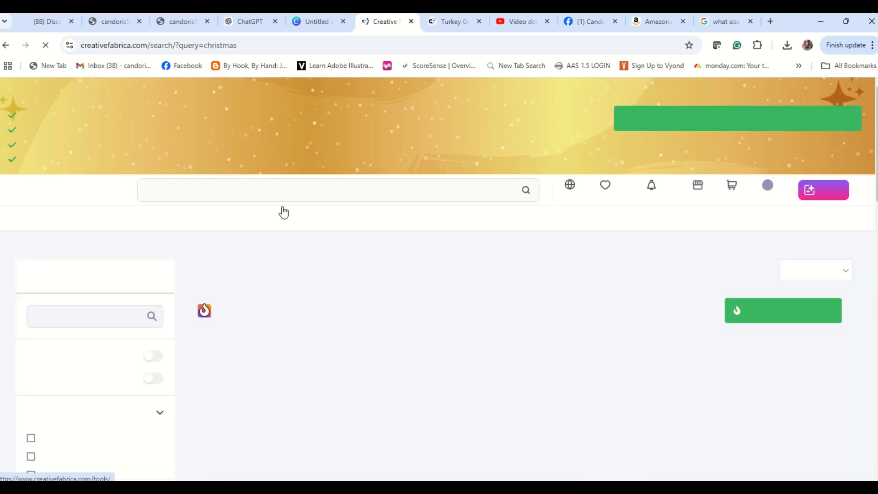
# Look through the Christmas search results for a suitable clipart design.
pyautogui.scroll(-9, 379, 365)
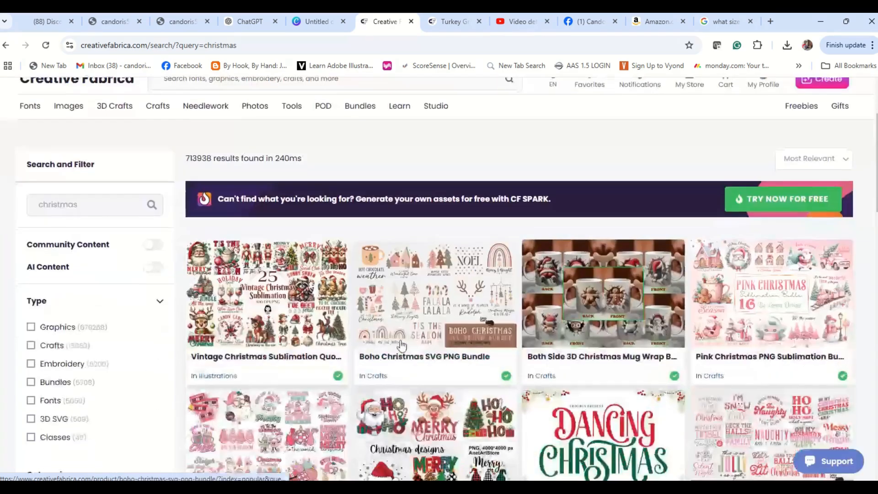
pyautogui.scroll(-12, 399, 348)
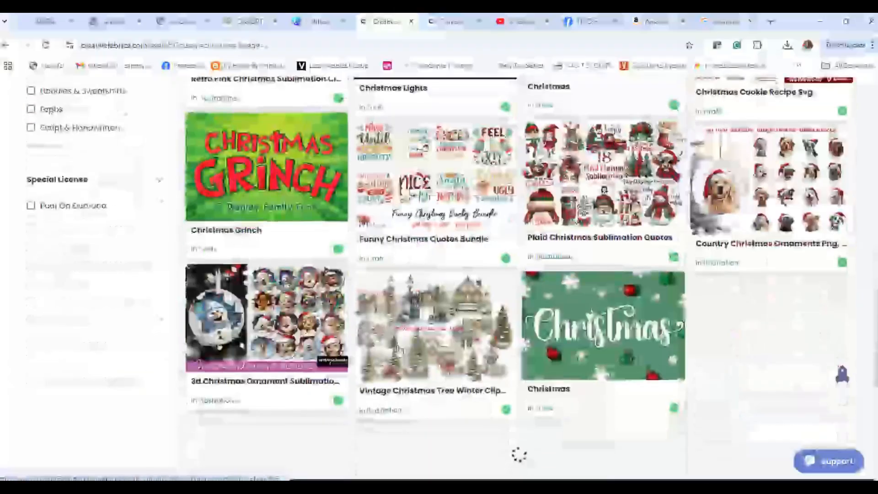
pyautogui.scroll(3, 399, 350)
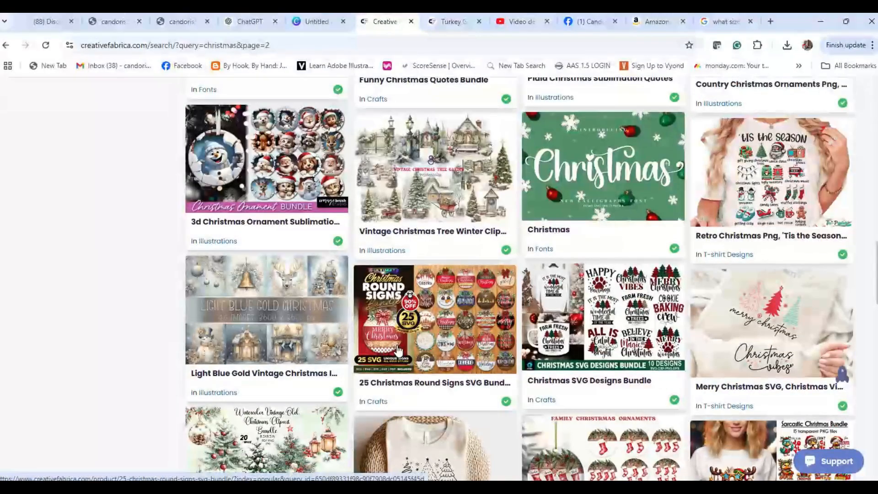
pyautogui.scroll(3, 399, 348)
pyautogui.scroll(-8, 399, 350)
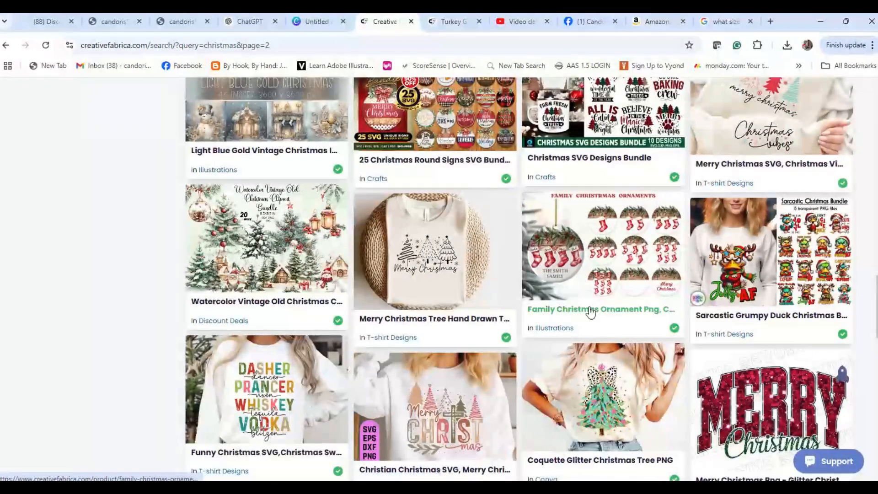
pyautogui.scroll(-3, 592, 302)
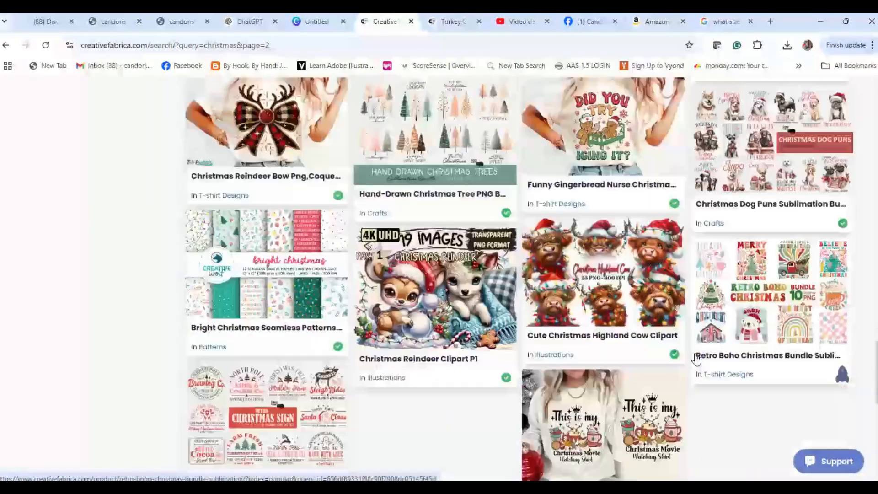
pyautogui.scroll(-3, 695, 358)
pyautogui.scroll(-2, 653, 317)
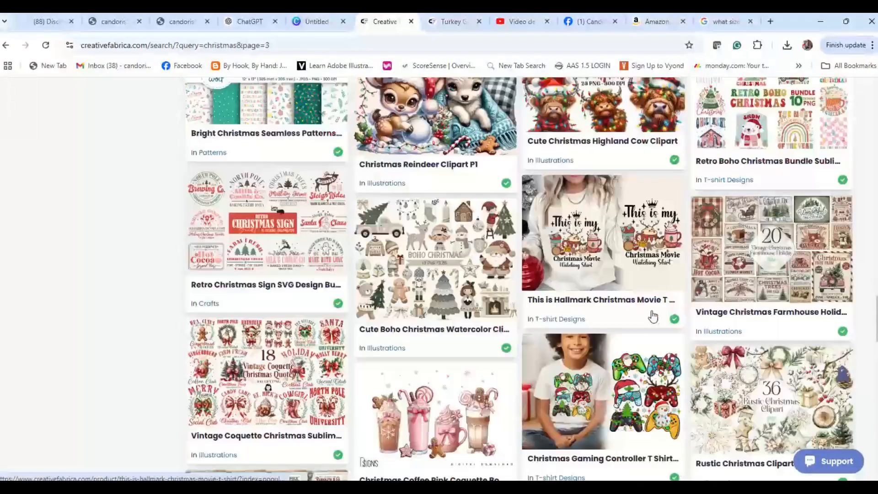
pyautogui.scroll(-3, 653, 317)
pyautogui.scroll(-5, 653, 318)
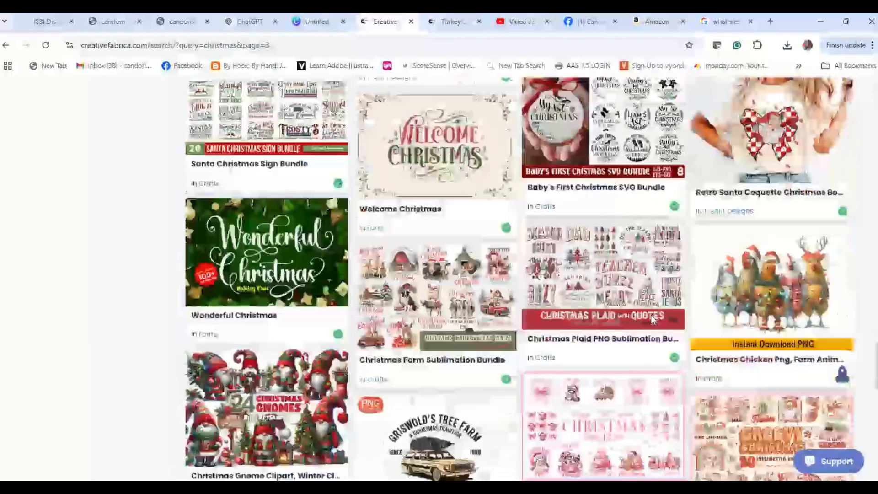
pyautogui.scroll(-6, 653, 319)
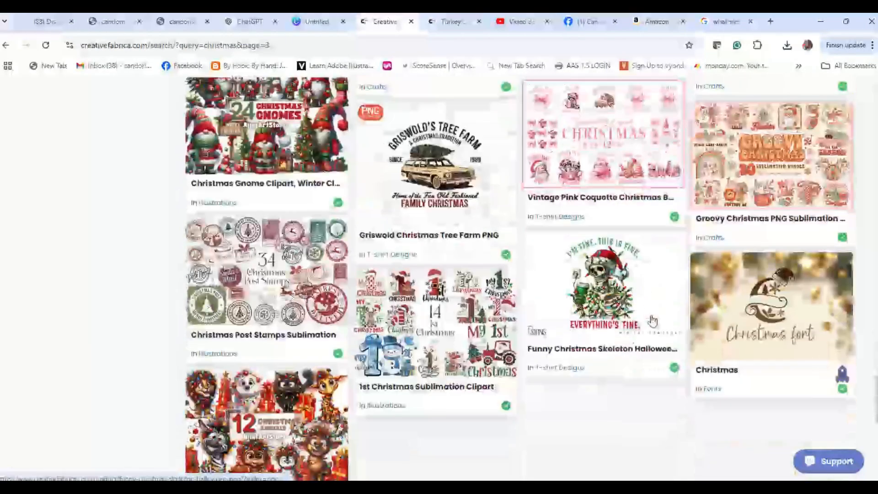
pyautogui.scroll(-2, 653, 320)
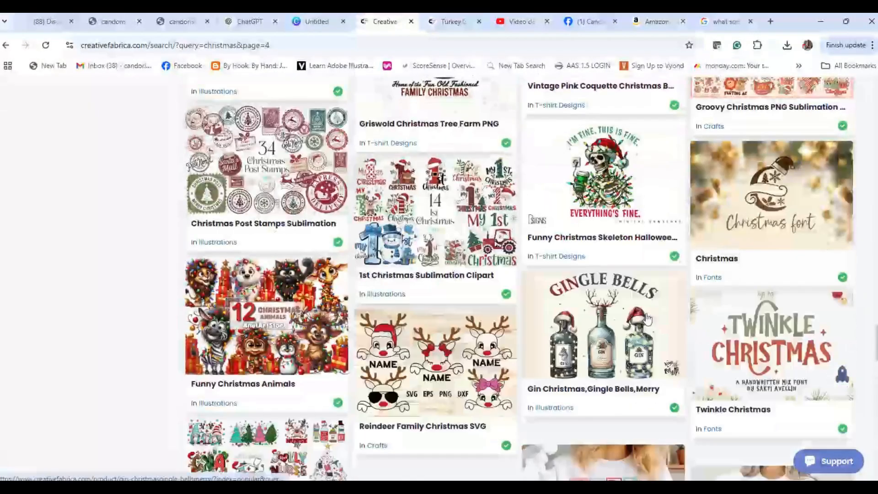
pyautogui.scroll(-6, 597, 314)
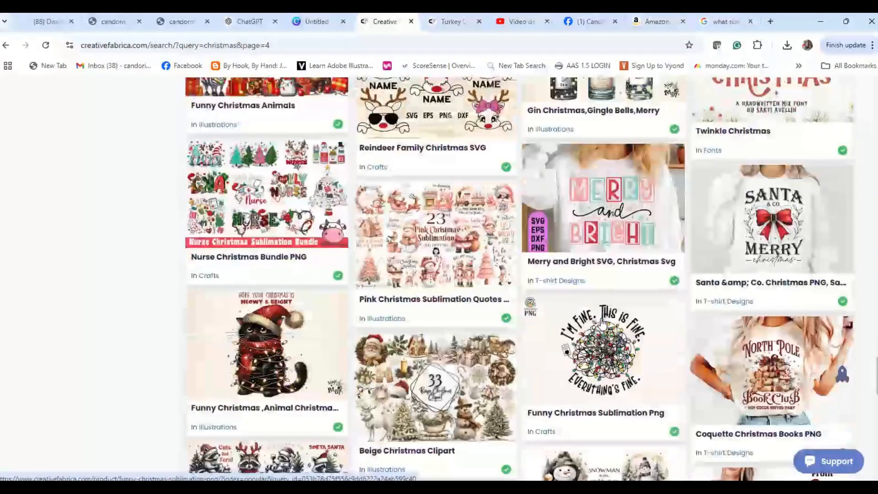
pyautogui.scroll(-2, 601, 322)
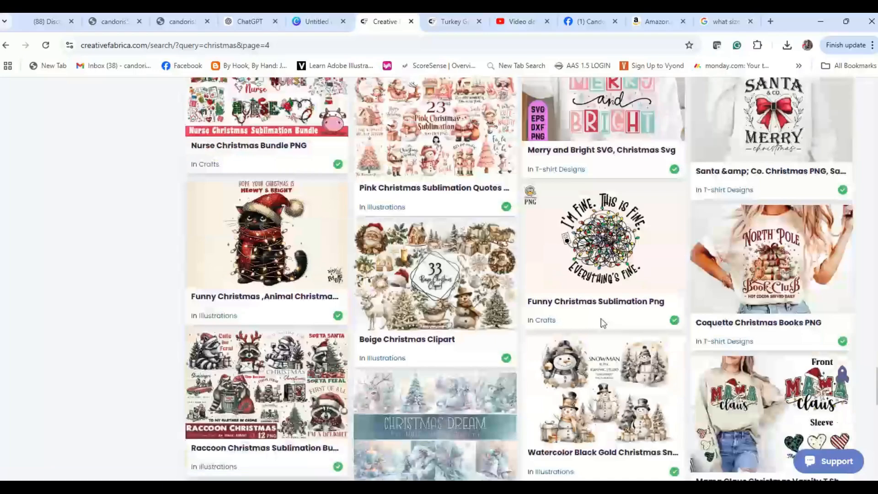
pyautogui.scroll(-6, 602, 322)
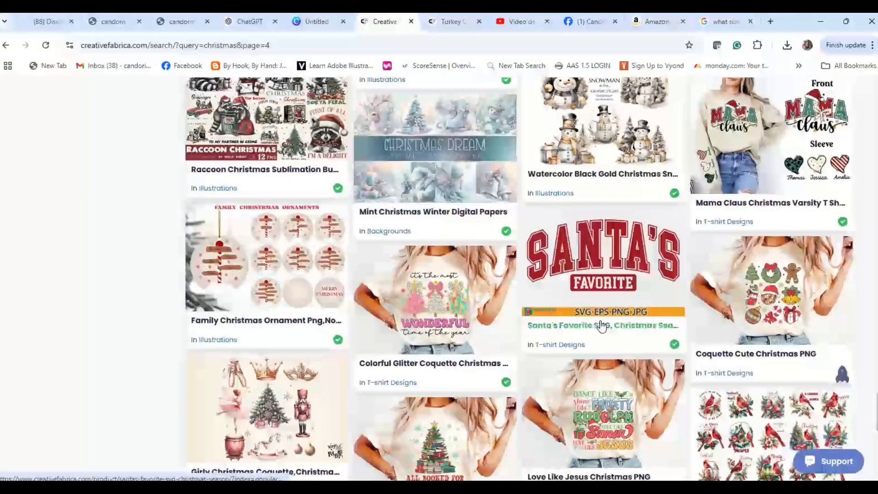
pyautogui.scroll(-3, 602, 326)
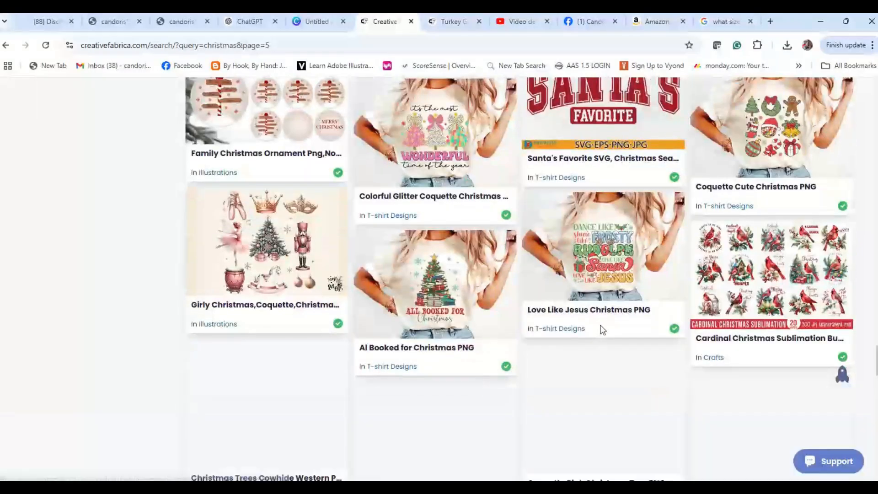
pyautogui.scroll(-2, 601, 327)
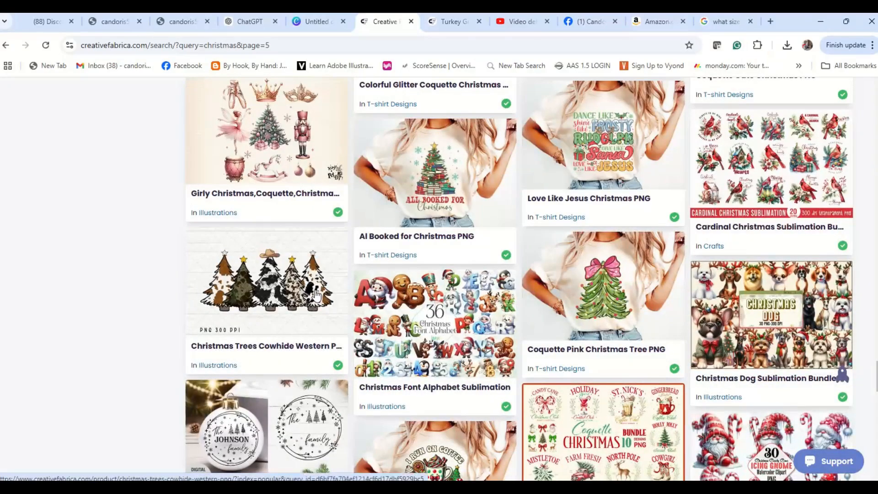
pyautogui.scroll(-3, 331, 299)
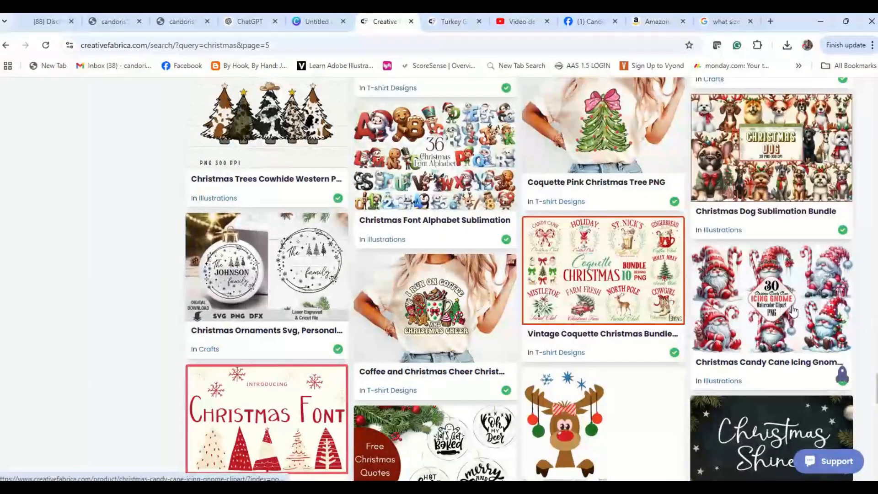
# Open the Christmas Candy Cane Icing Gnome Clipart product and download its zip file.
pyautogui.click(772, 301)
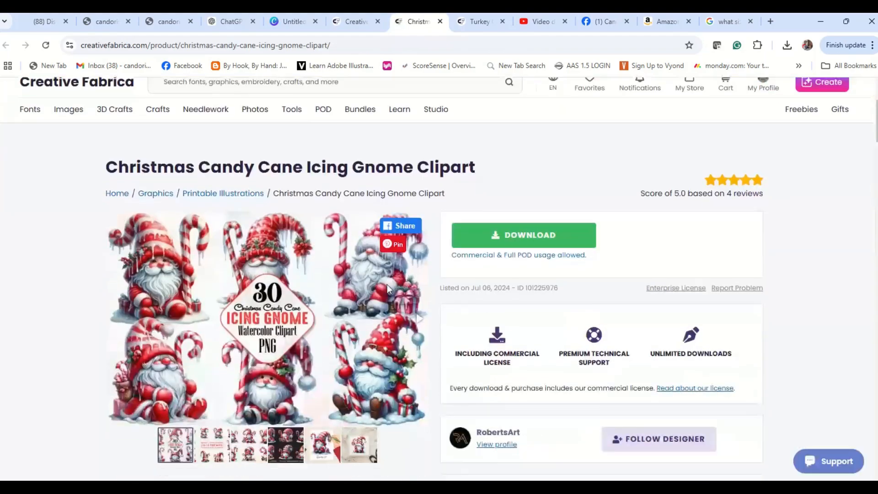
pyautogui.scroll(-1, 387, 285)
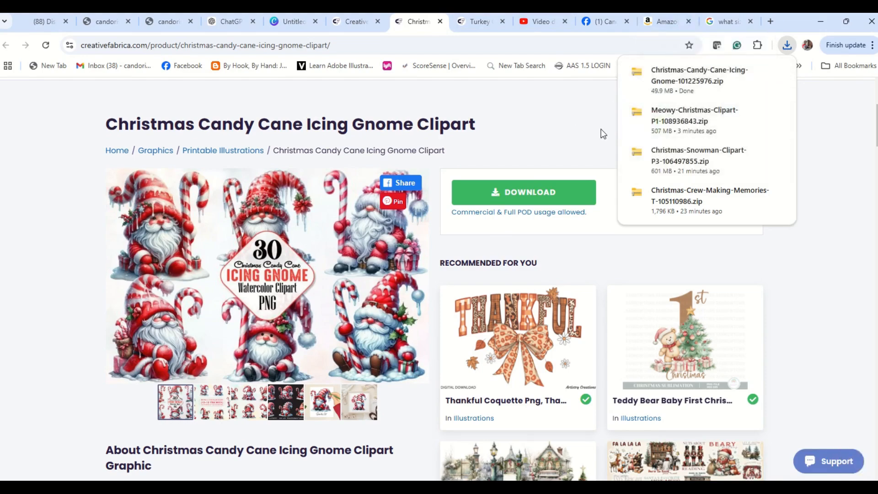
# Extract Christmas-Candy-Cane-Icing-Gnome-101225976.zip into its default destination in the Downloads folder.
pyautogui.moveTo(695, 89)
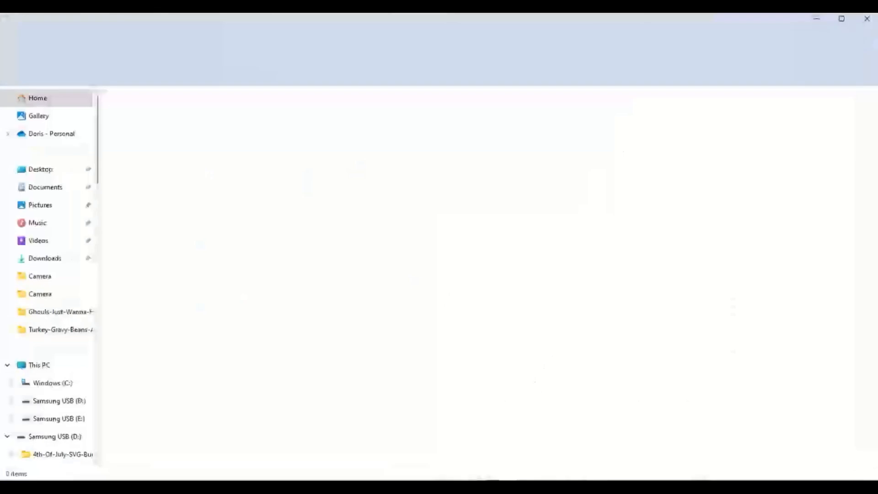
pyautogui.click(58, 264)
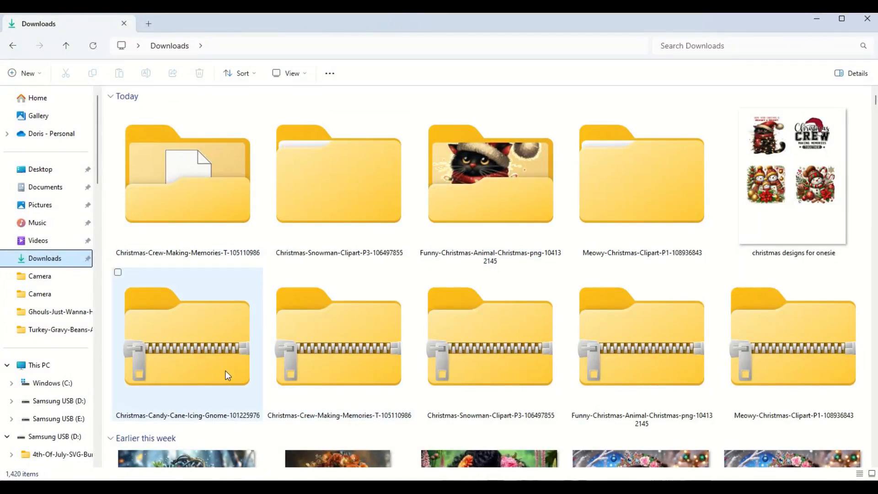
pyautogui.click(168, 342)
pyautogui.rightClick(175, 330)
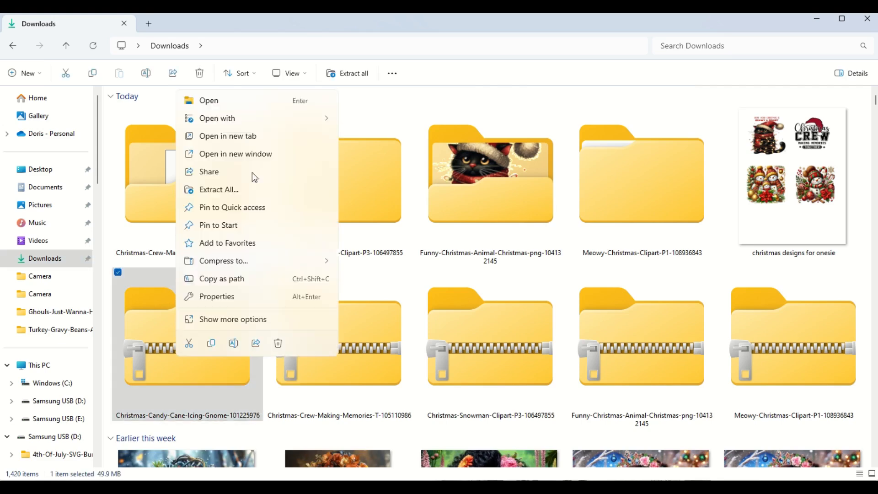
pyautogui.click(229, 189)
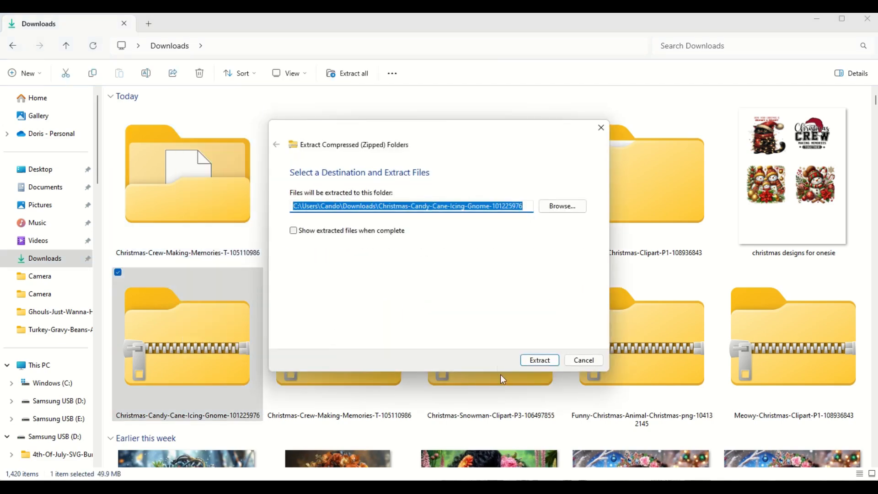
pyautogui.click(544, 360)
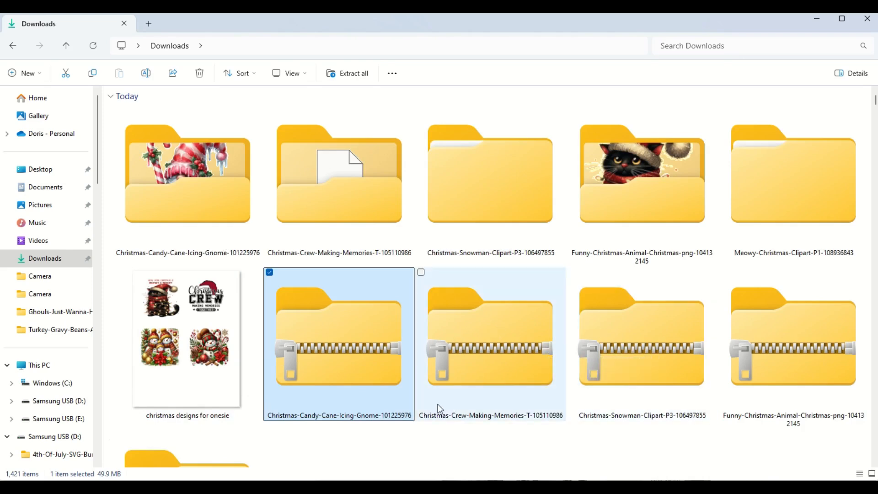
# Open the extracted Christmas-Candy-Cane-Icing-Gnome-101225976 folder.
pyautogui.rightClick(350, 361)
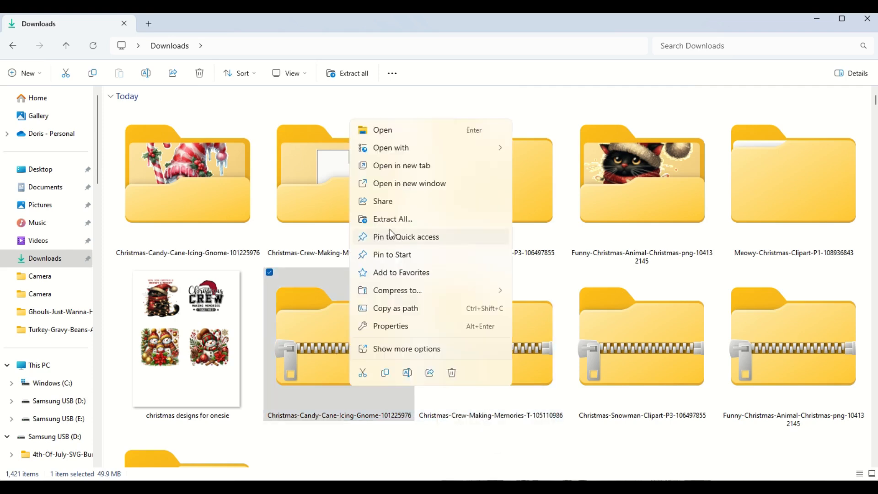
pyautogui.click(333, 313)
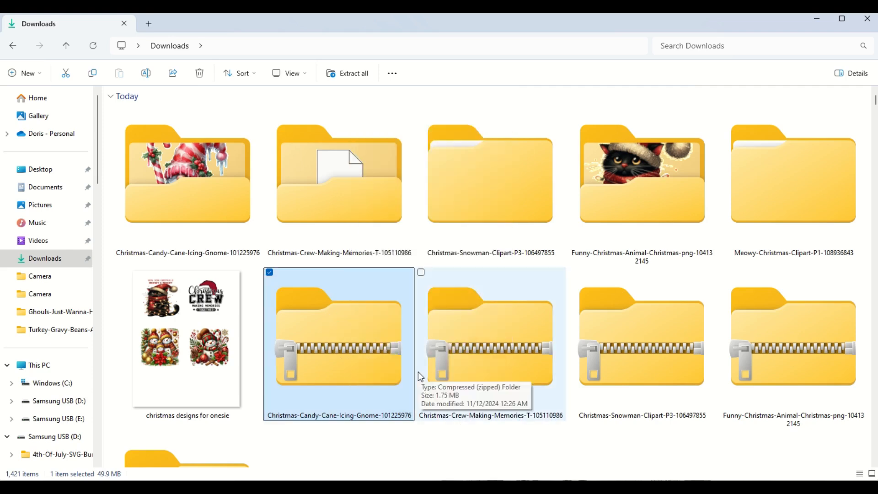
pyautogui.click(195, 195)
pyautogui.doubleClick(196, 196)
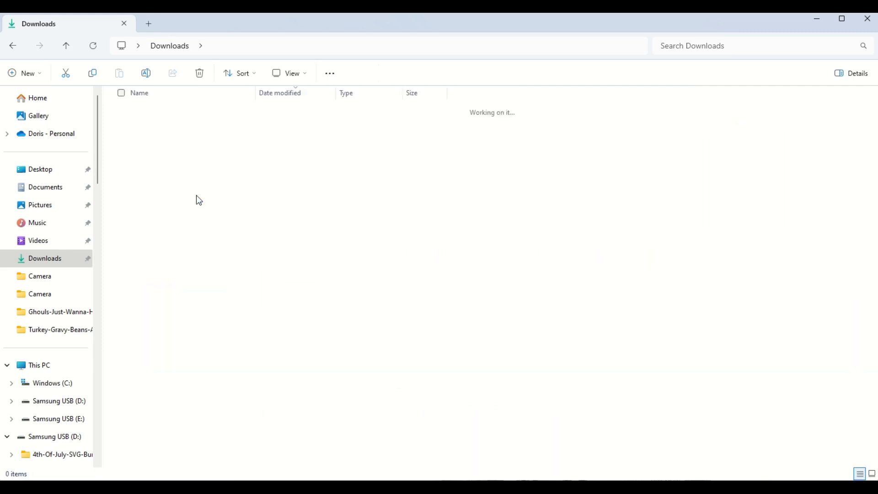
# Display the extracted PNG files as large thumbnails and look through the gnome images.
pyautogui.rightClick(520, 152)
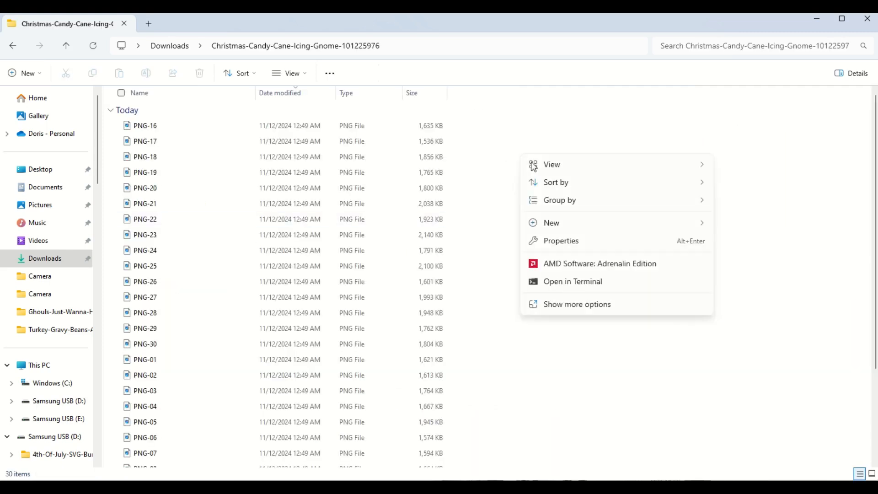
pyautogui.moveTo(537, 169)
pyautogui.click(820, 171)
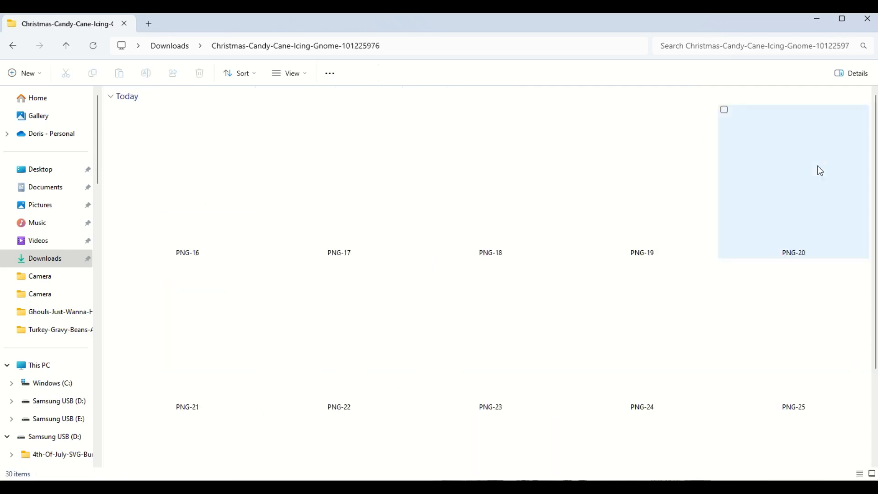
pyautogui.scroll(-5, 442, 301)
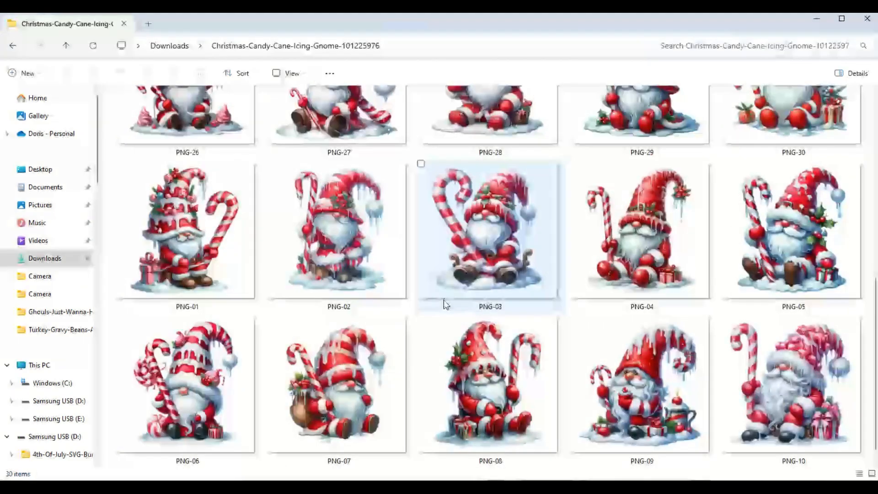
pyautogui.scroll(-3, 443, 301)
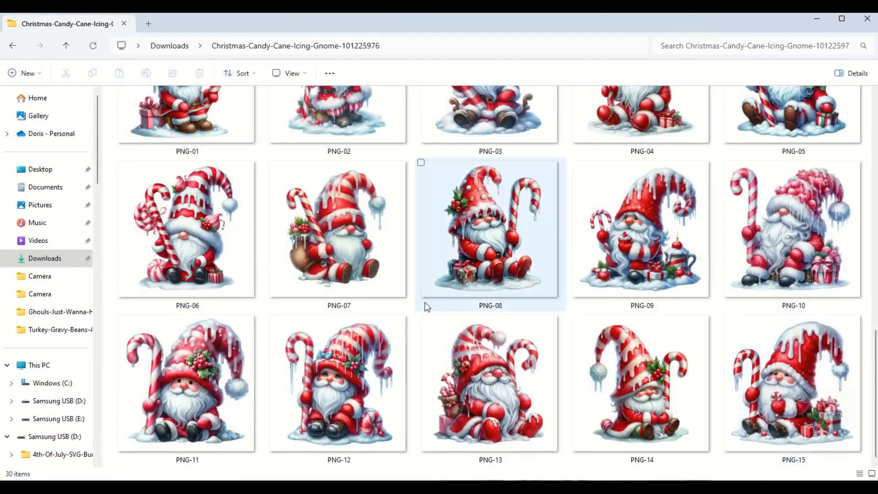
pyautogui.scroll(8, 424, 301)
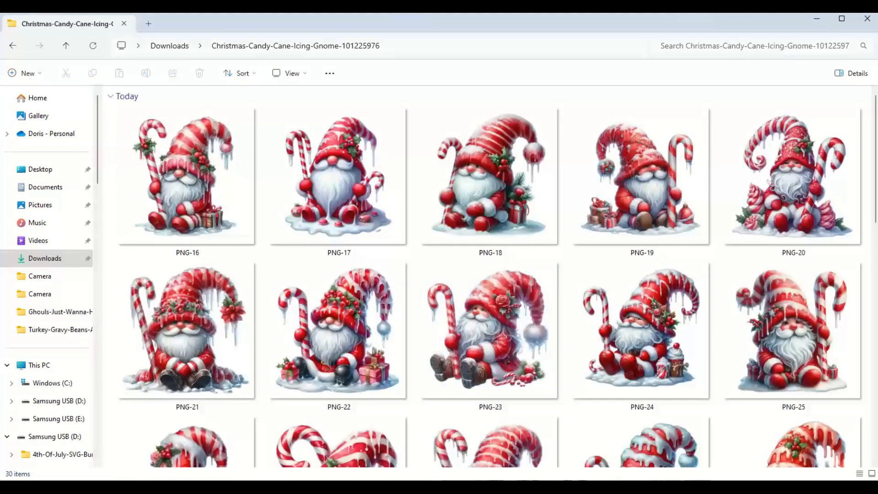
# Close the image folder window and switch to the "cute floral diva" presentation in PowerPoint.
pyautogui.click(868, 21)
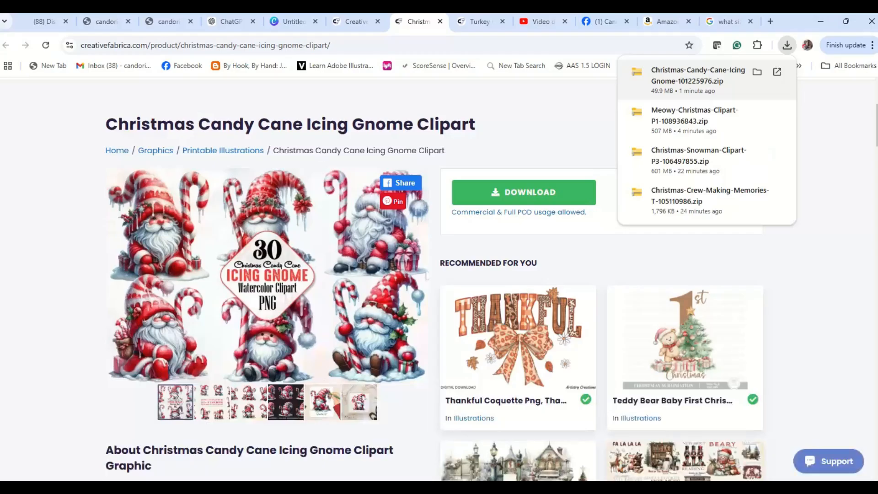
pyautogui.moveTo(599, 487)
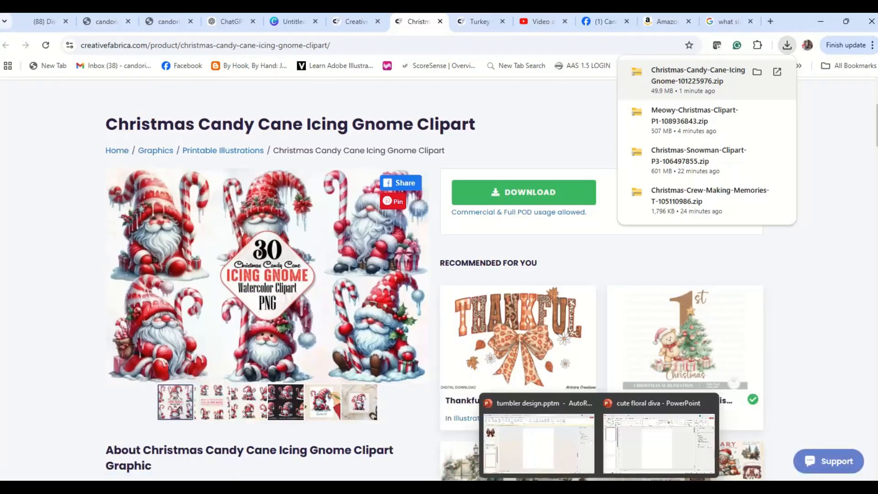
pyautogui.click(631, 455)
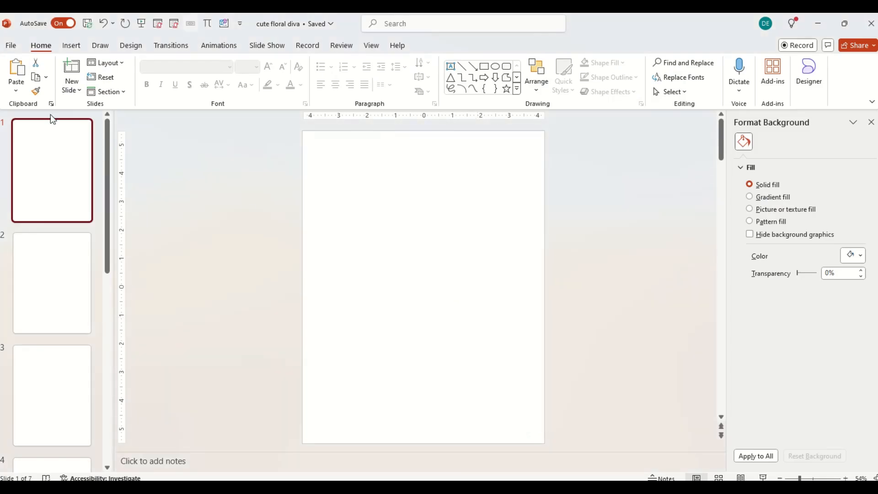
# Start inserting a picture from this device and display the Christmas Snowman P3 folder's files as extra large icons.
pyautogui.click(72, 45)
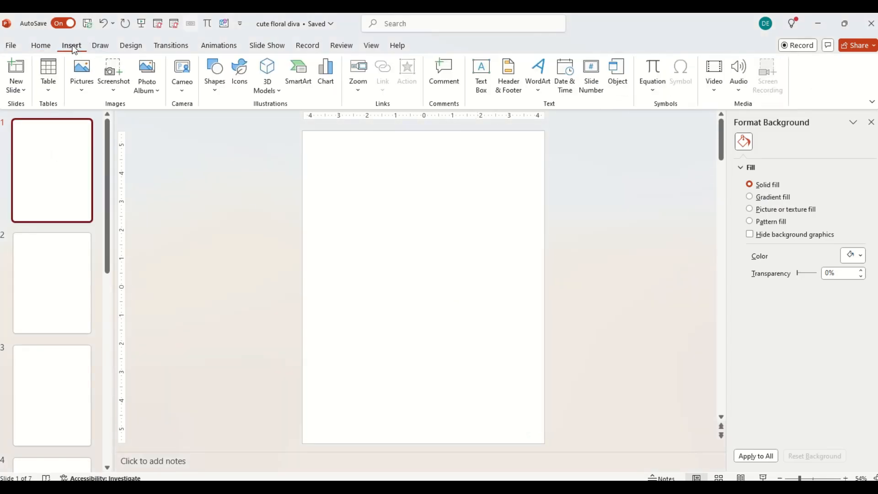
pyautogui.click(81, 83)
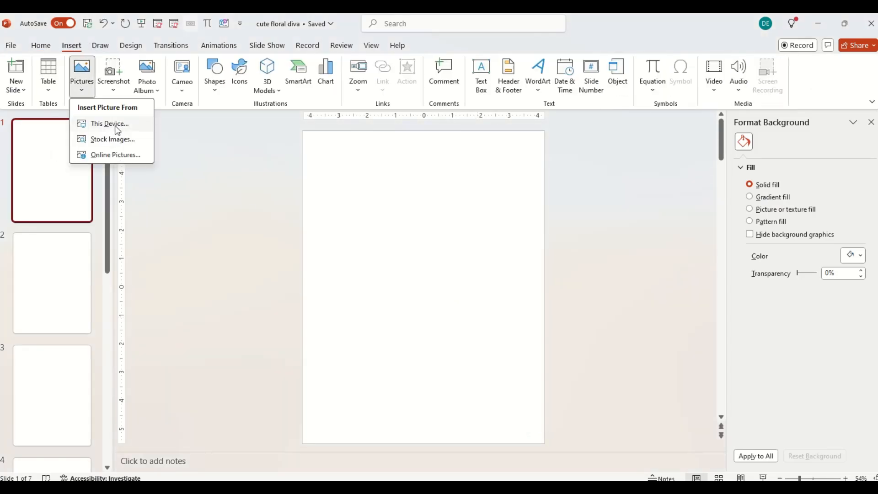
pyautogui.click(108, 122)
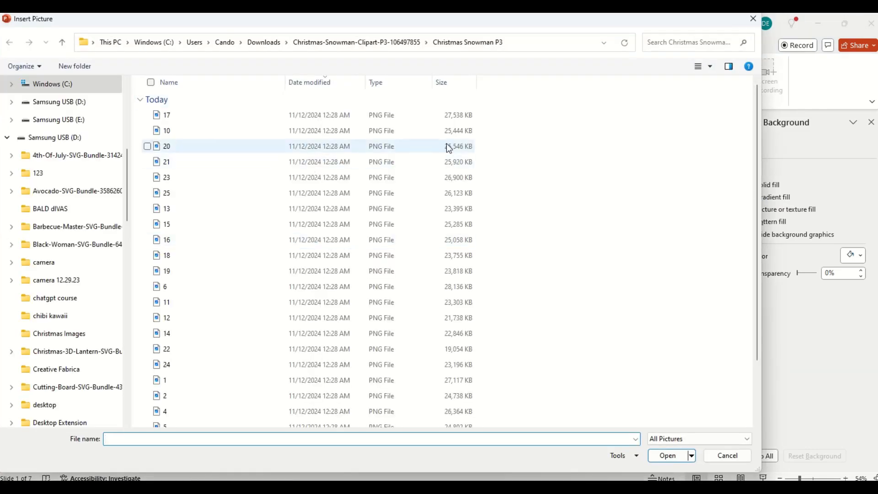
pyautogui.rightClick(531, 153)
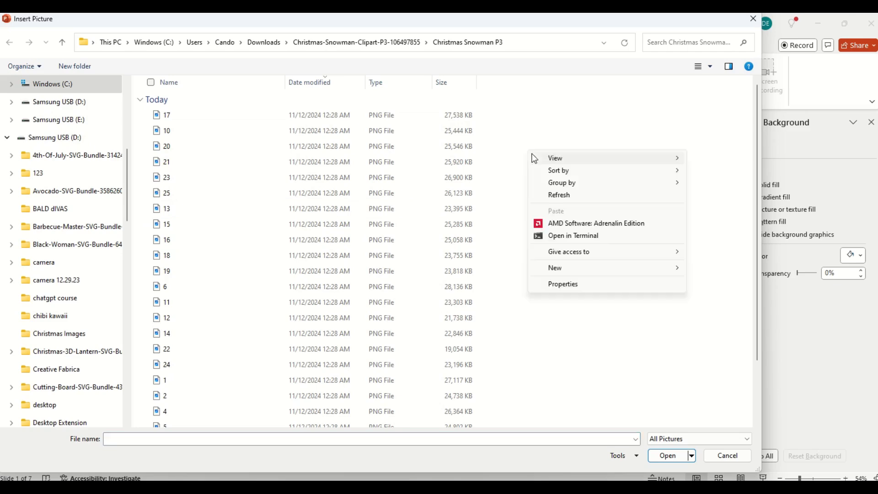
pyautogui.moveTo(554, 161)
pyautogui.click(738, 161)
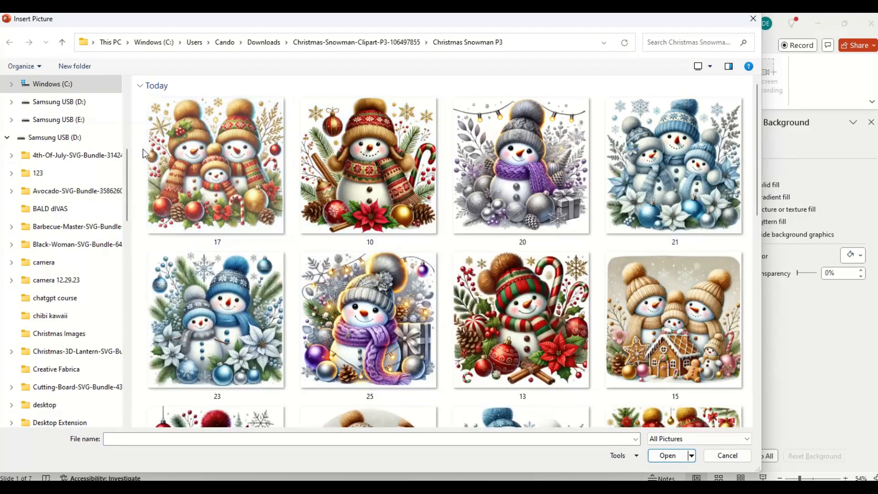
# Open the Christmas-Candy-Cane-Icing-Gnome-101225976 folder in Downloads and display its PNG files as extra large icons.
pyautogui.click(265, 44)
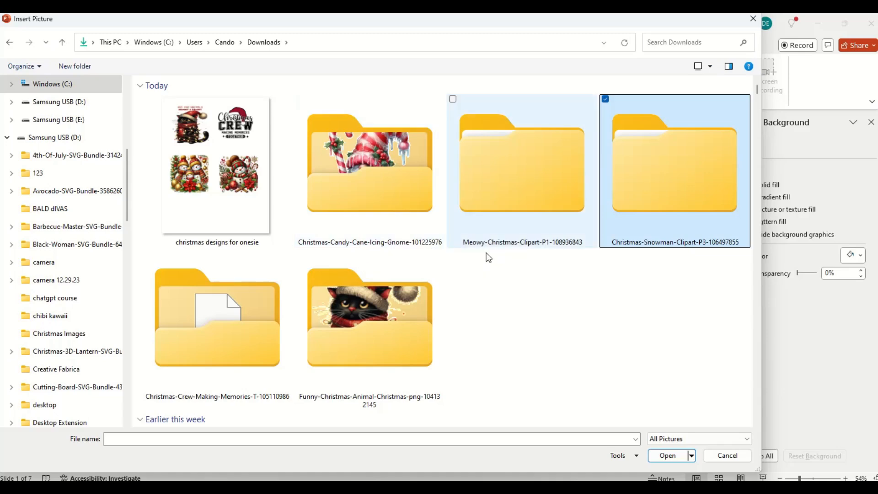
pyautogui.click(394, 177)
pyautogui.doubleClick(394, 178)
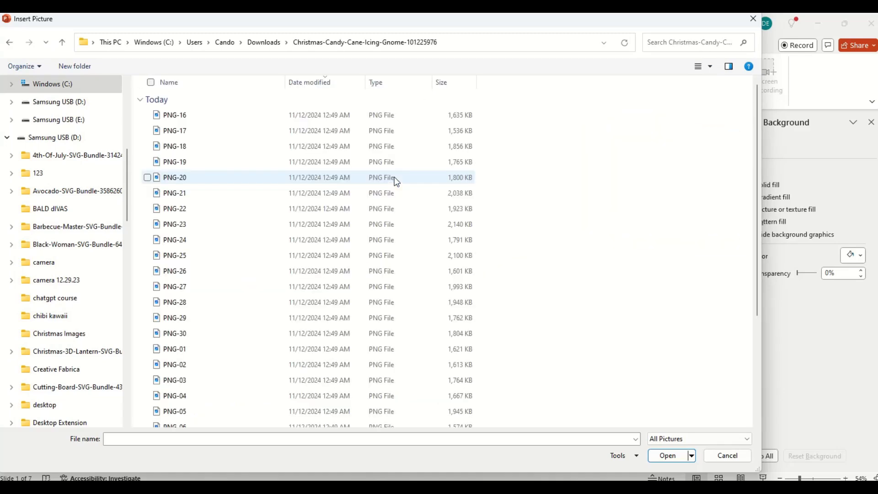
pyautogui.rightClick(594, 132)
pyautogui.moveTo(622, 143)
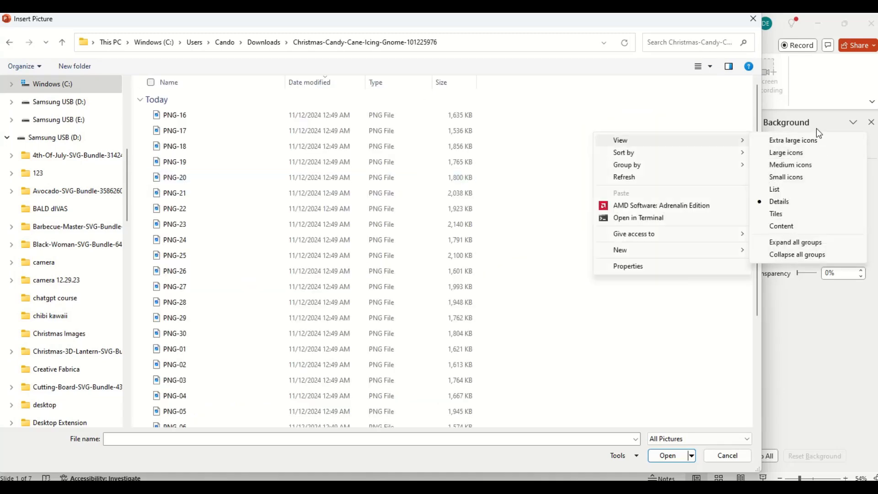
pyautogui.click(805, 140)
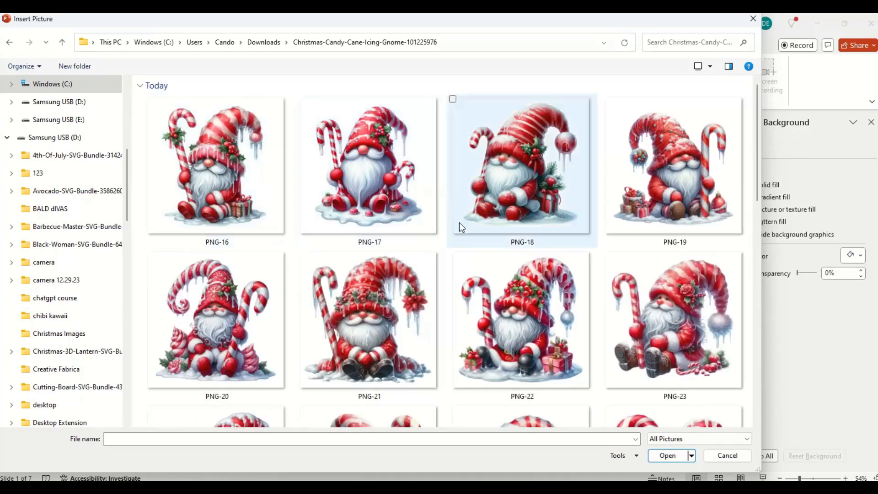
# Look through the candy cane gnome images to compare the available designs.
pyautogui.scroll(-3, 459, 222)
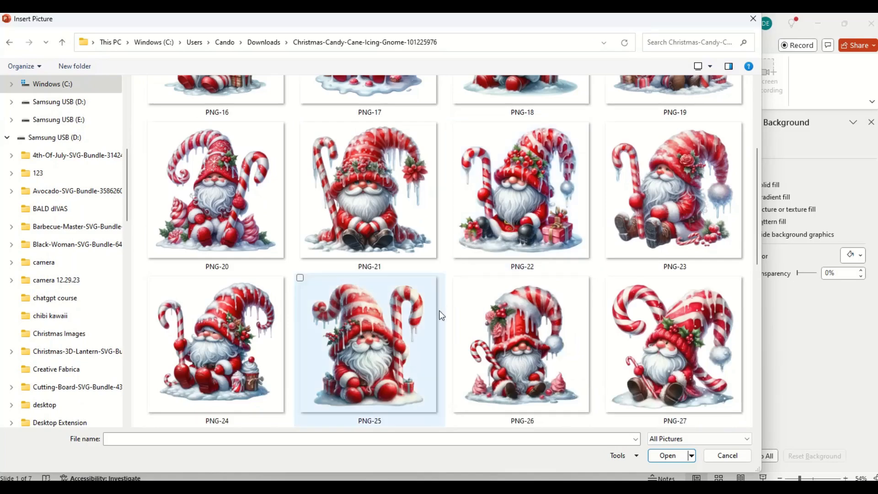
pyautogui.scroll(-1, 440, 316)
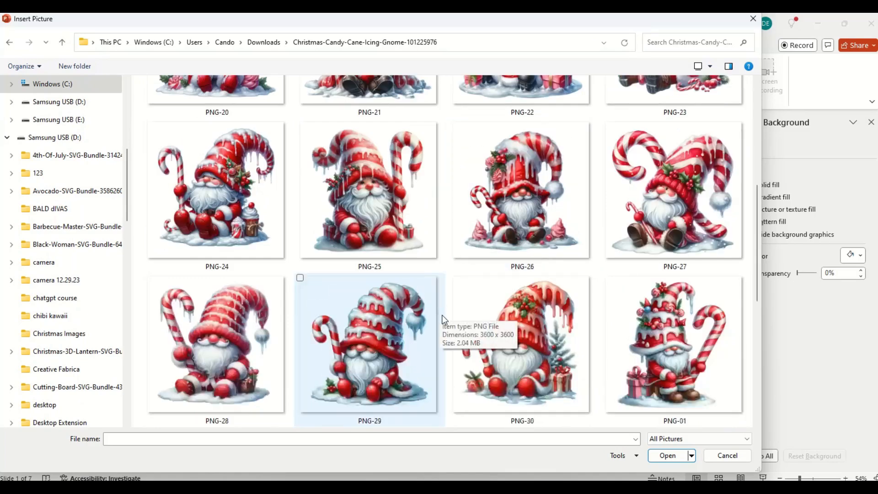
pyautogui.scroll(-1, 443, 319)
pyautogui.scroll(-1, 442, 318)
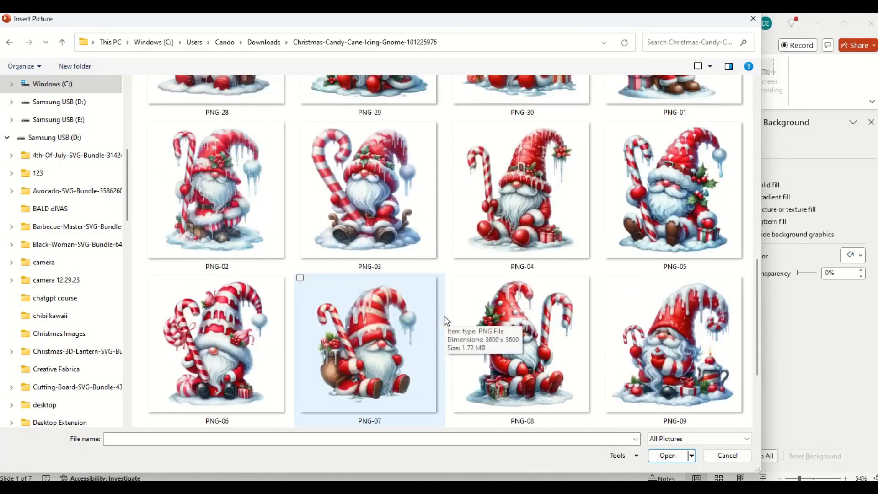
pyautogui.scroll(-1, 443, 317)
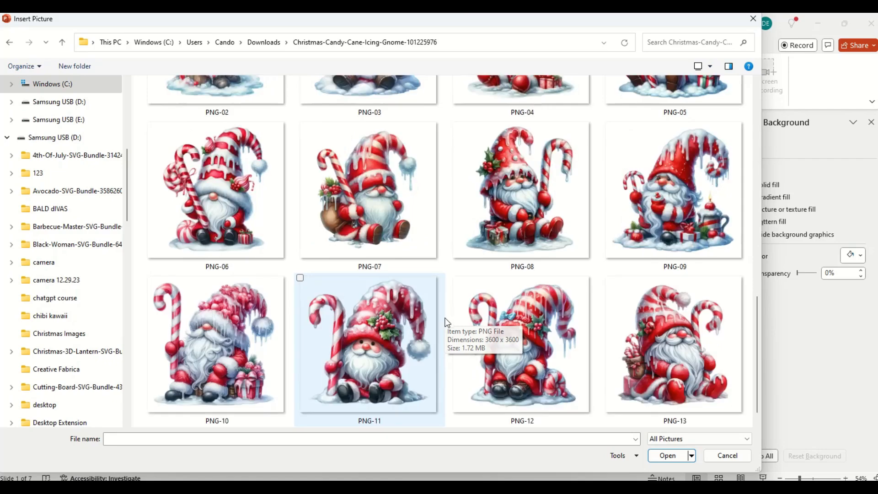
pyautogui.scroll(-1, 445, 318)
pyautogui.scroll(5, 443, 317)
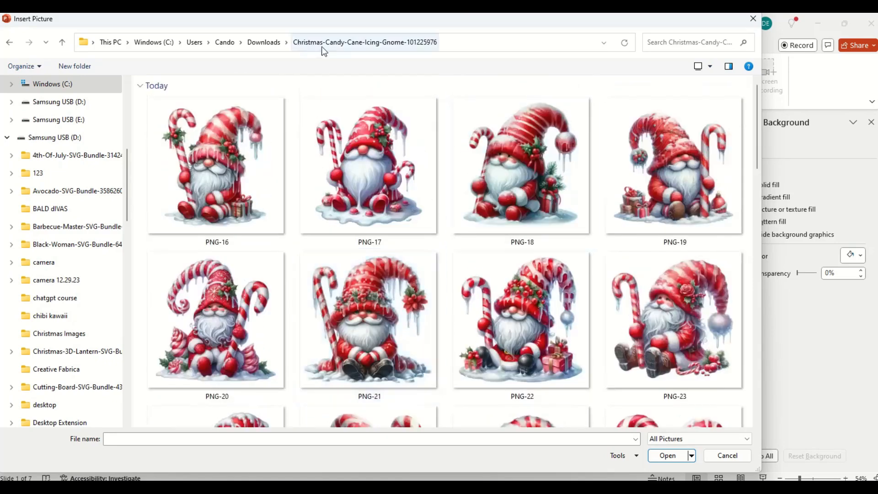
pyautogui.click(266, 43)
pyautogui.click(364, 245)
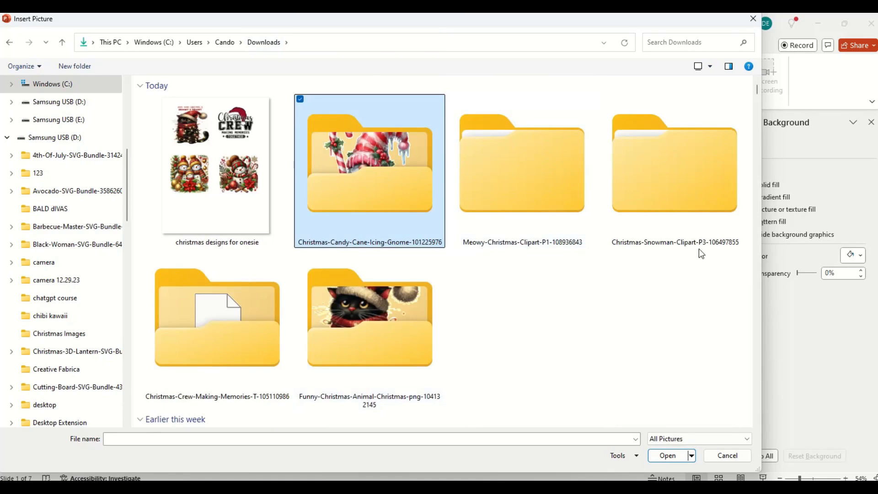
pyautogui.doubleClick(685, 188)
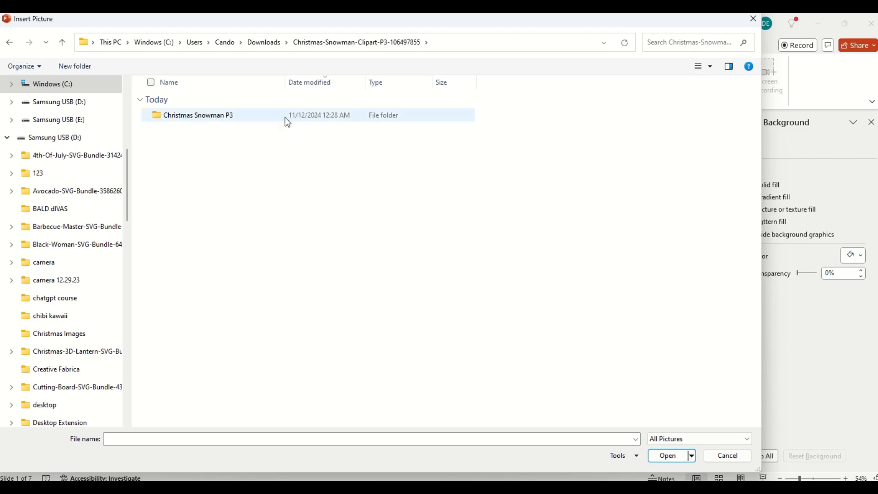
pyautogui.doubleClick(209, 118)
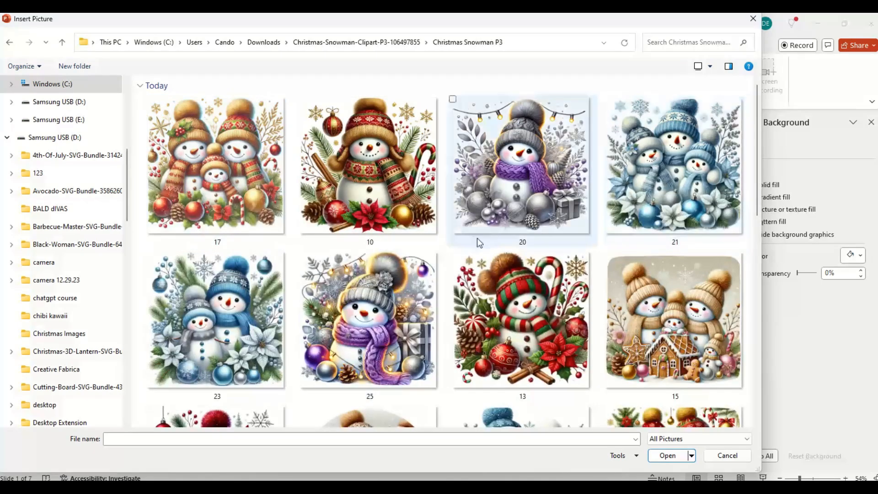
pyautogui.scroll(-3, 481, 281)
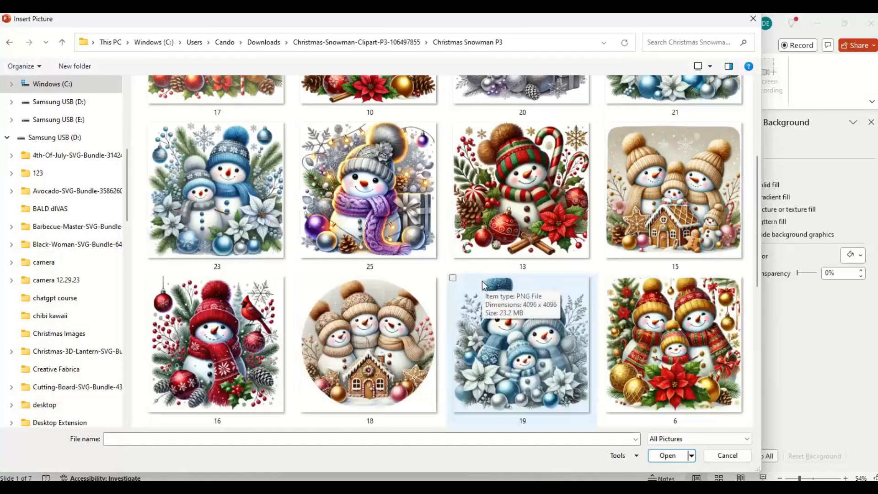
pyautogui.scroll(-3, 483, 283)
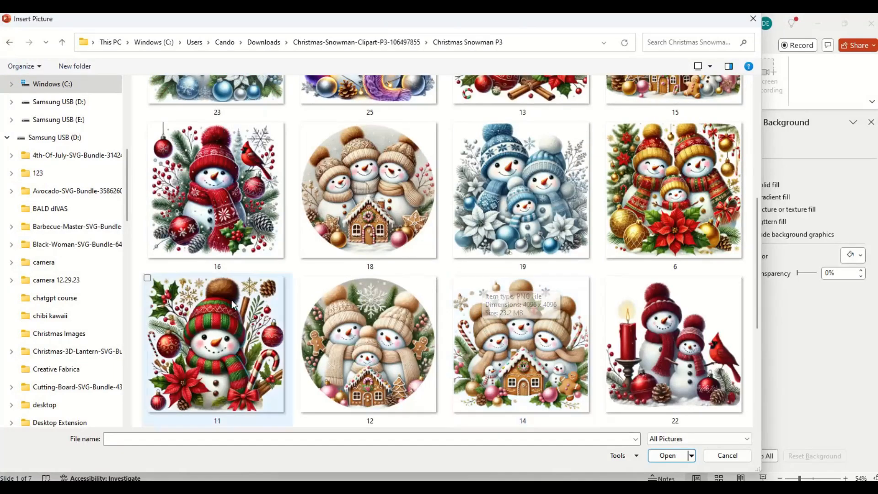
pyautogui.click(672, 170)
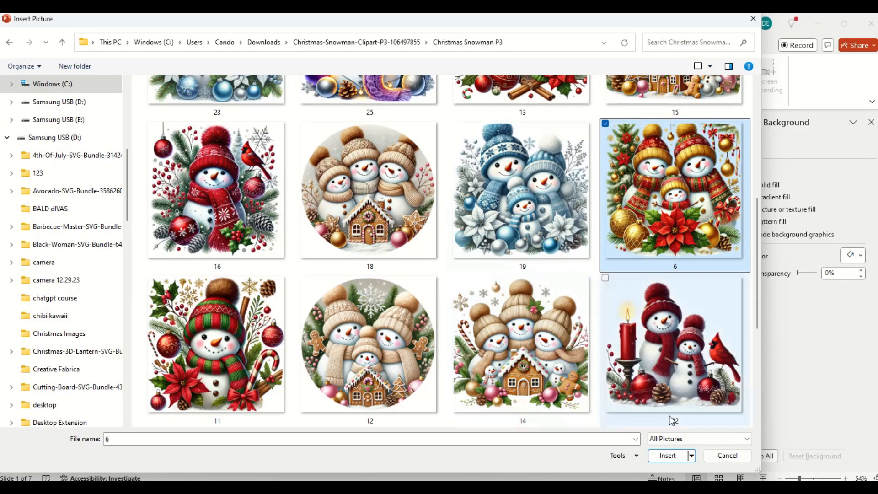
pyautogui.click(667, 456)
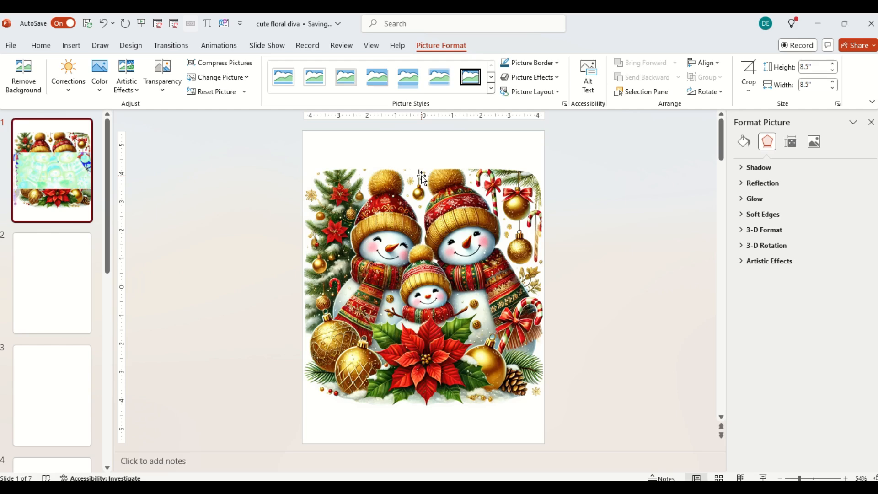
# Unlock the snowman picture's aspect ratio, set its height and width to 5", and position it near the slide's upper-left corner.
pyautogui.click(344, 201)
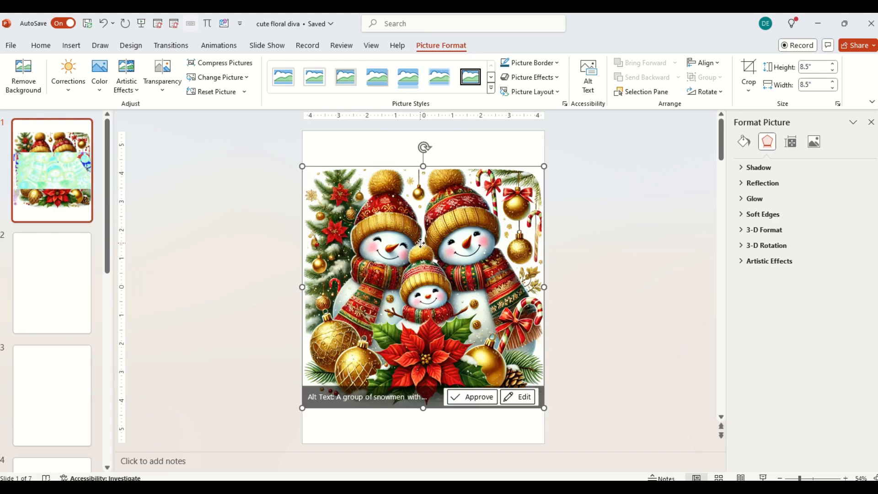
pyautogui.moveTo(420, 243); pyautogui.dragTo(418, 228)
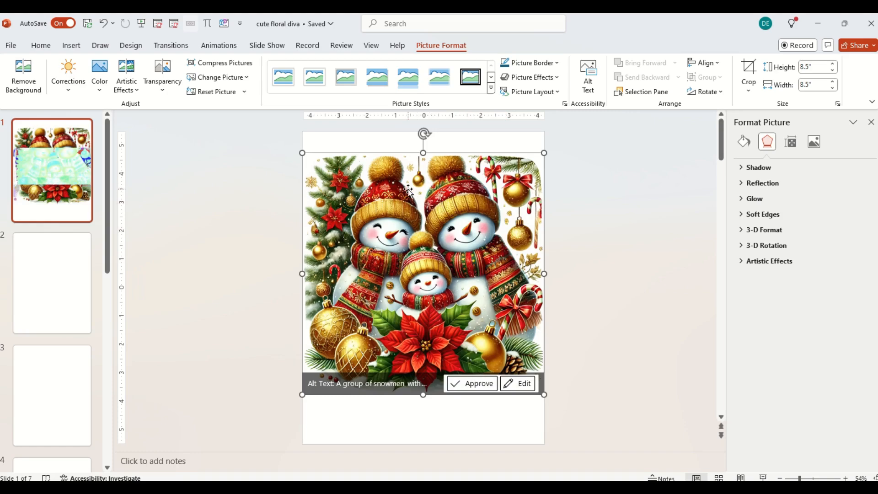
pyautogui.rightClick(439, 219)
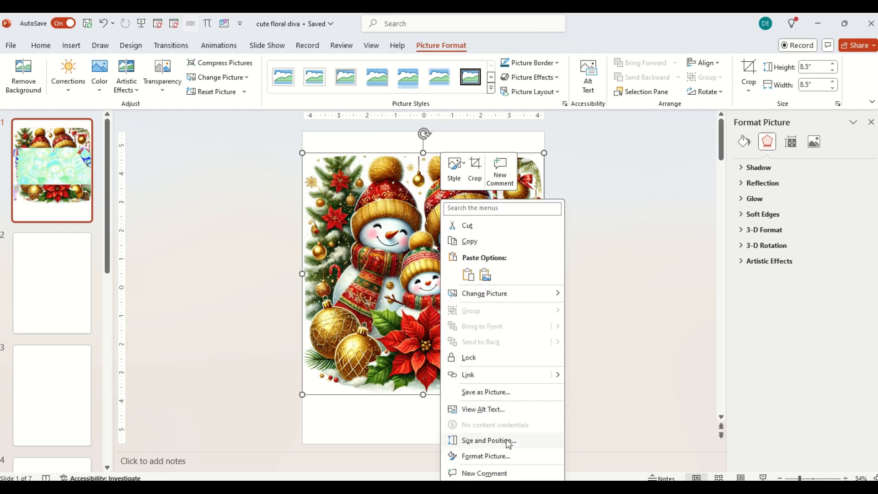
pyautogui.click(488, 440)
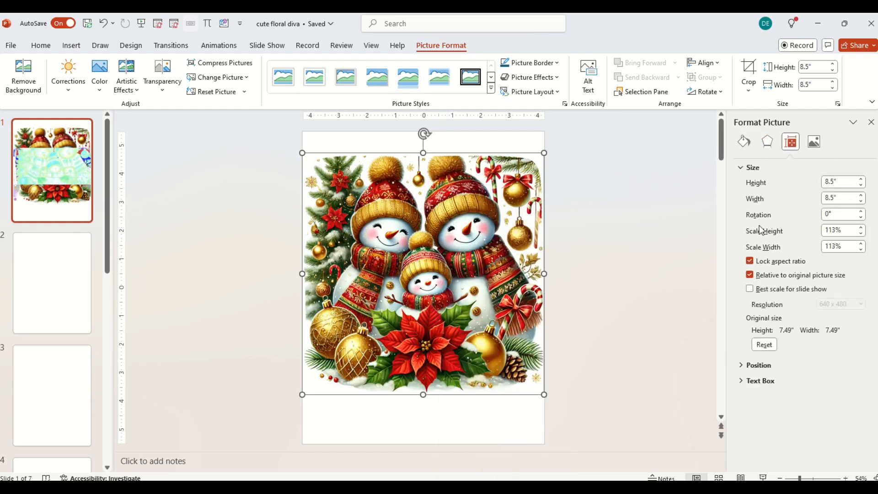
pyautogui.click(750, 261)
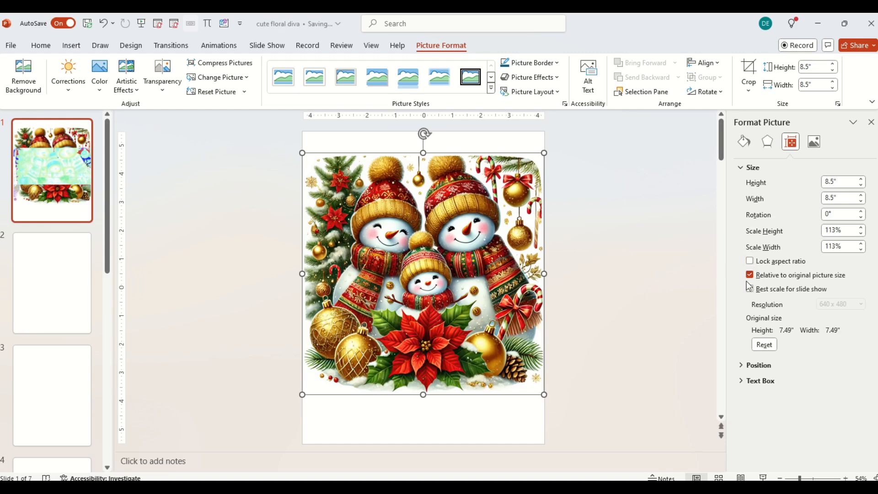
pyautogui.click(841, 182)
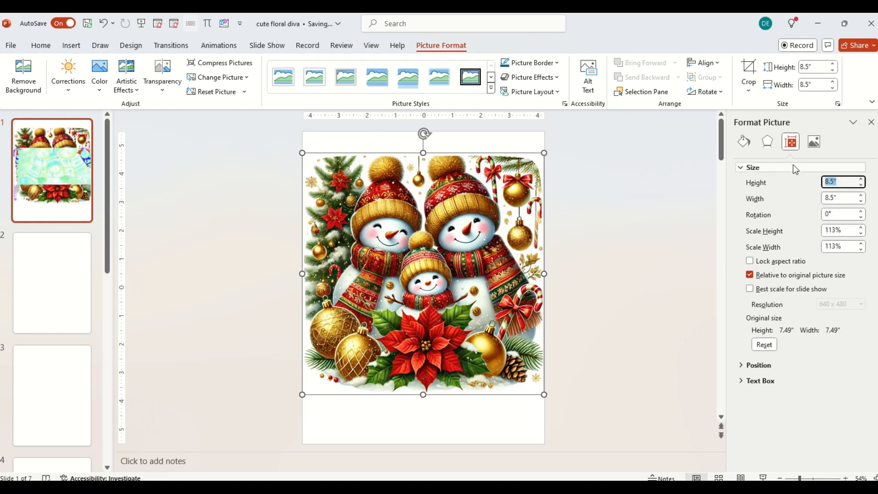
pyautogui.write('5')
pyautogui.press('Tab')
pyautogui.write('5')
pyautogui.press('Tab')
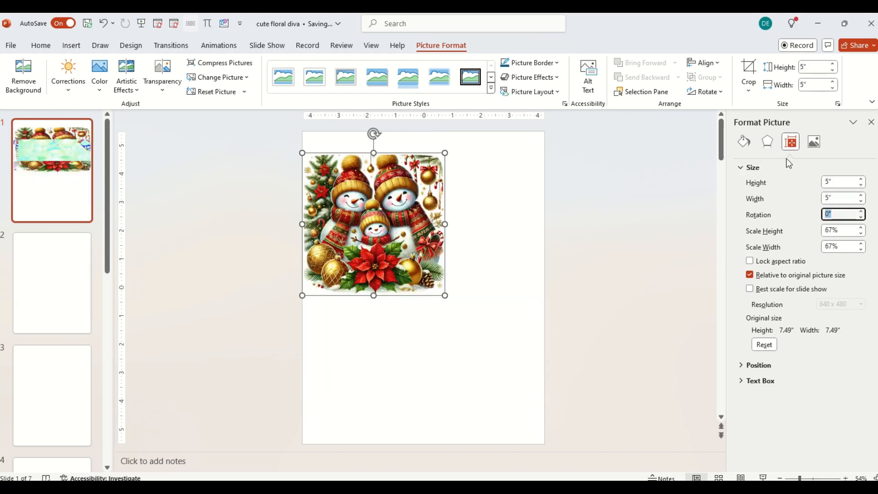
pyautogui.moveTo(397, 238)
pyautogui.mouseDown()
pyautogui.moveTo(417, 244)
pyautogui.moveTo(418, 233)
pyautogui.moveTo(402, 226)
pyautogui.mouseUp()
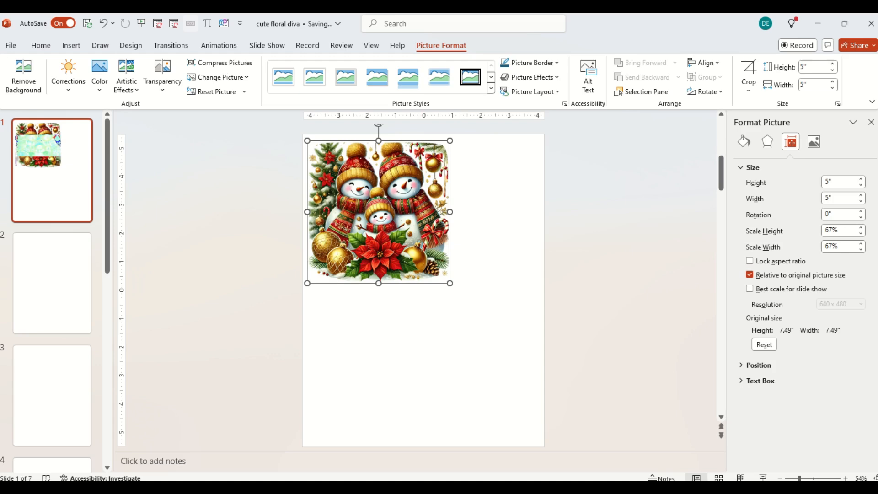
# Insert picture 7 from the Christmas Snowman P3 folder onto slide 1.
pyautogui.click(72, 45)
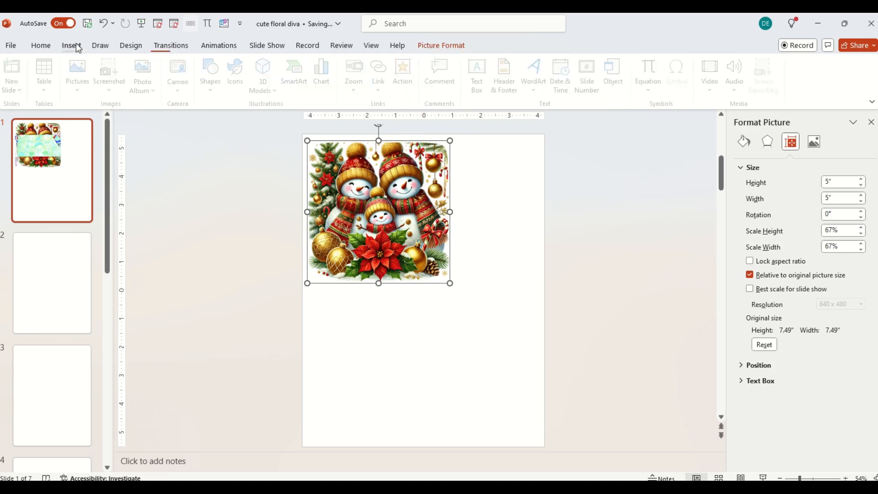
pyautogui.click(83, 88)
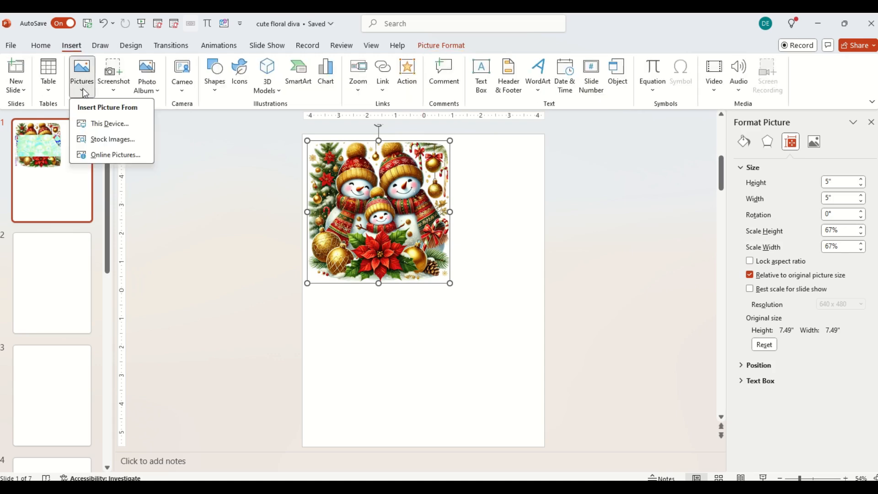
pyautogui.click(112, 122)
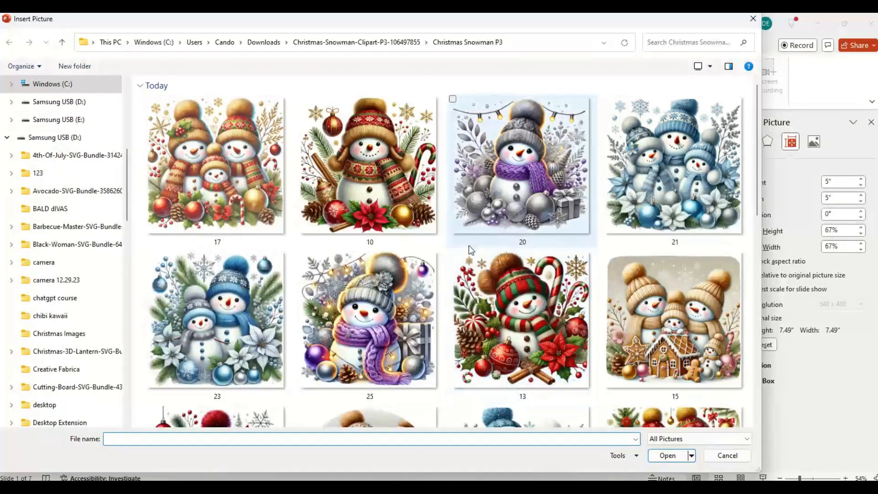
pyautogui.scroll(-3, 474, 249)
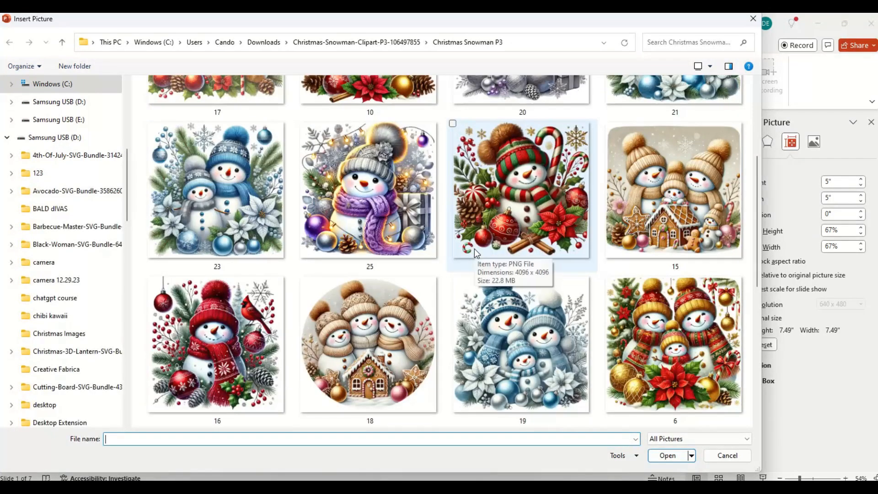
pyautogui.scroll(-3, 474, 248)
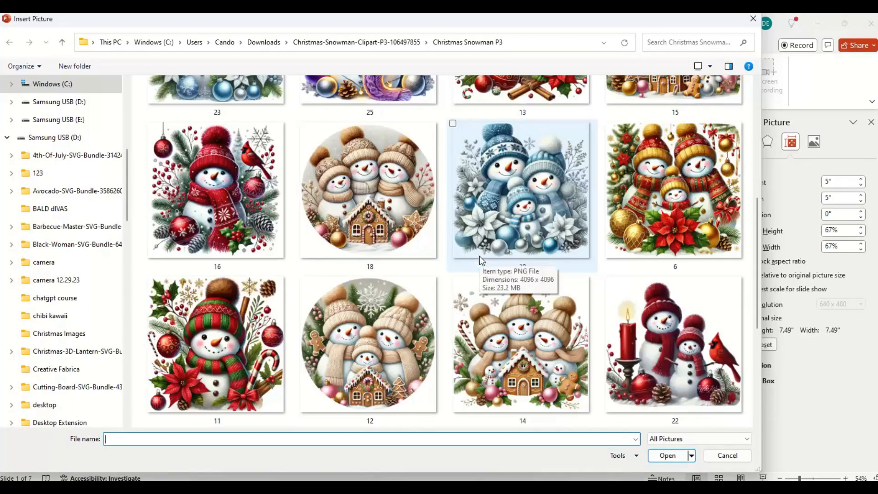
pyautogui.scroll(-3, 481, 258)
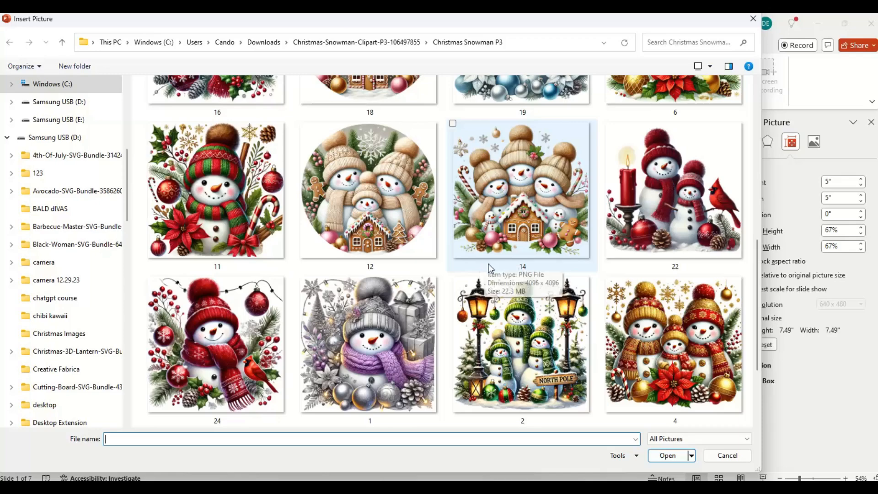
pyautogui.scroll(-3, 486, 261)
pyautogui.scroll(-3, 489, 268)
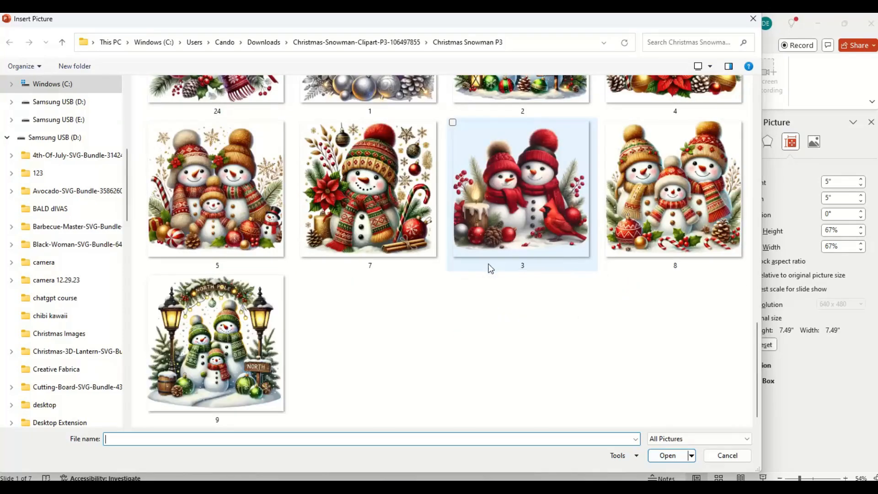
pyautogui.click(242, 339)
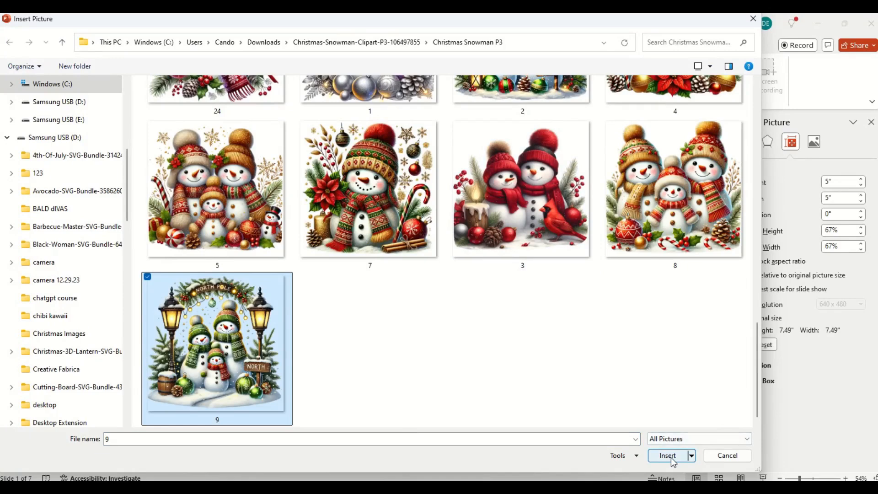
pyautogui.scroll(3, 256, 295)
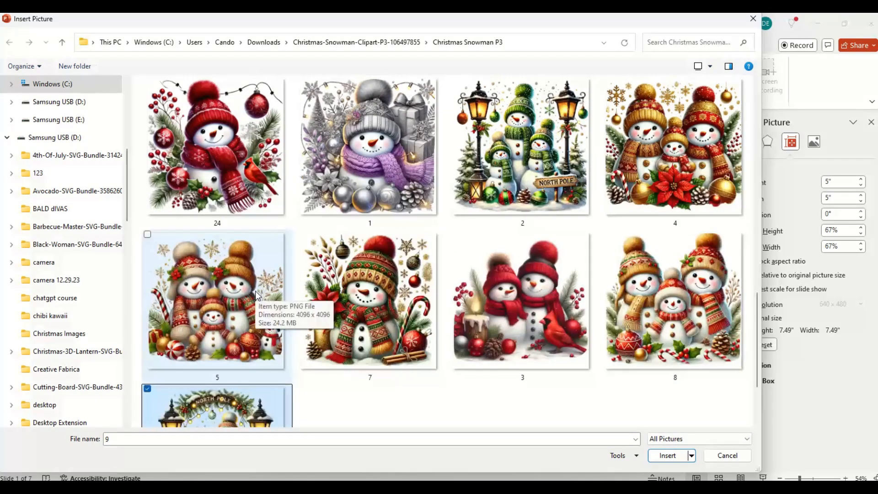
pyautogui.click(392, 279)
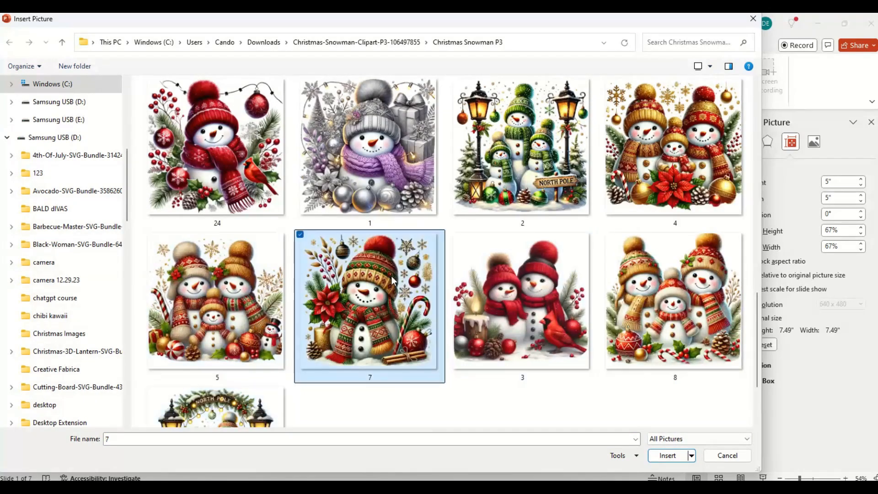
pyautogui.scroll(-3, 596, 355)
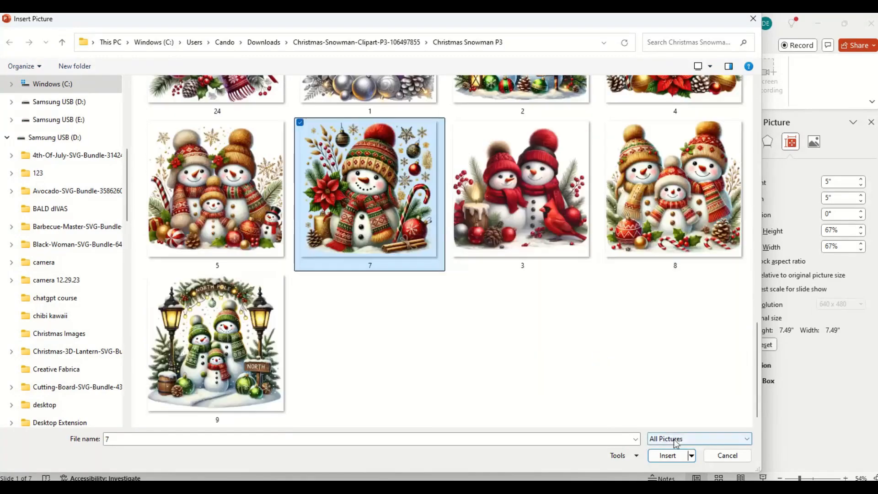
pyautogui.click(667, 455)
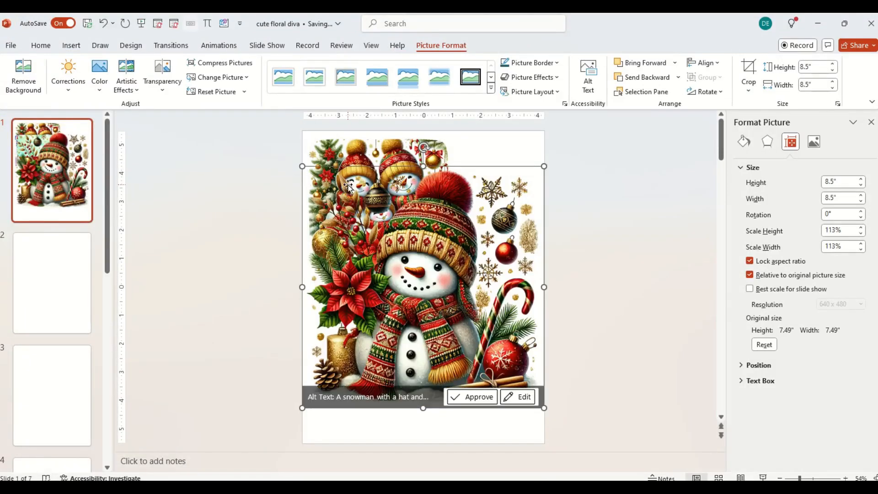
# Unlock the new snowman picture's aspect ratio, turn off scaling relative to original size, set it to 5" by 5", and move it below the first picture.
pyautogui.click(752, 261)
pyautogui.click(750, 275)
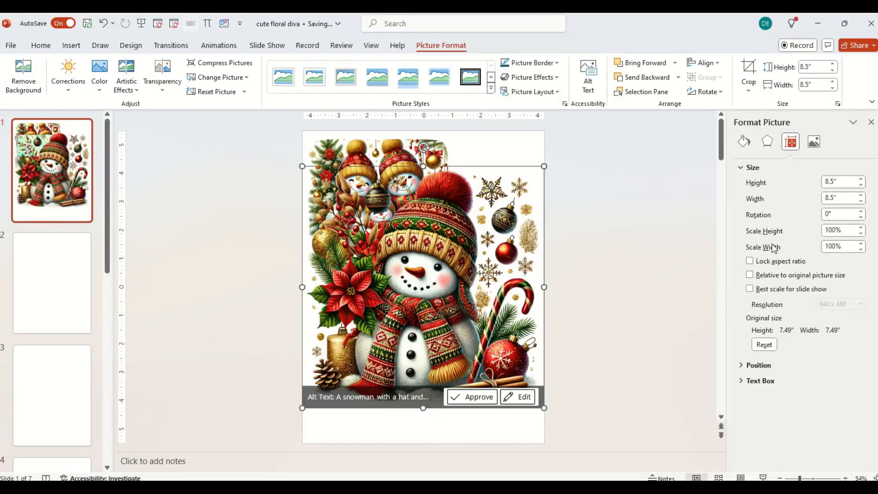
pyautogui.doubleClick(845, 182)
pyautogui.write('5')
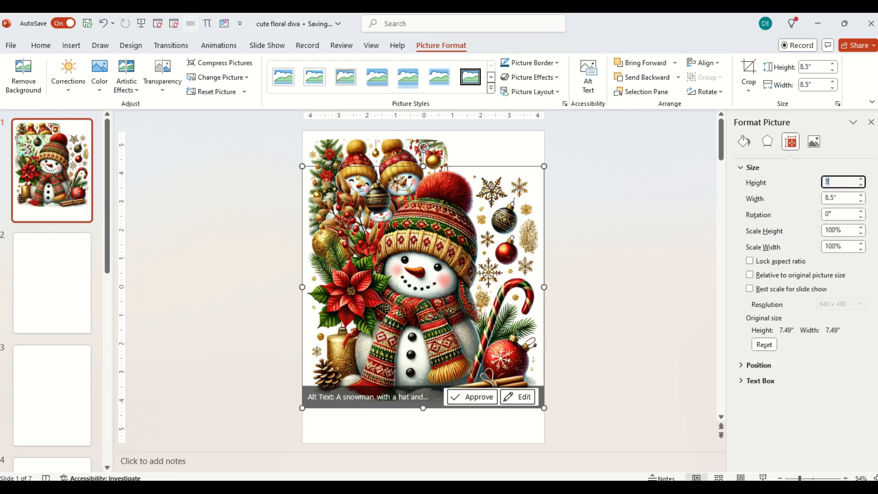
pyautogui.press('Tab')
pyautogui.write('5')
pyautogui.press('Tab')
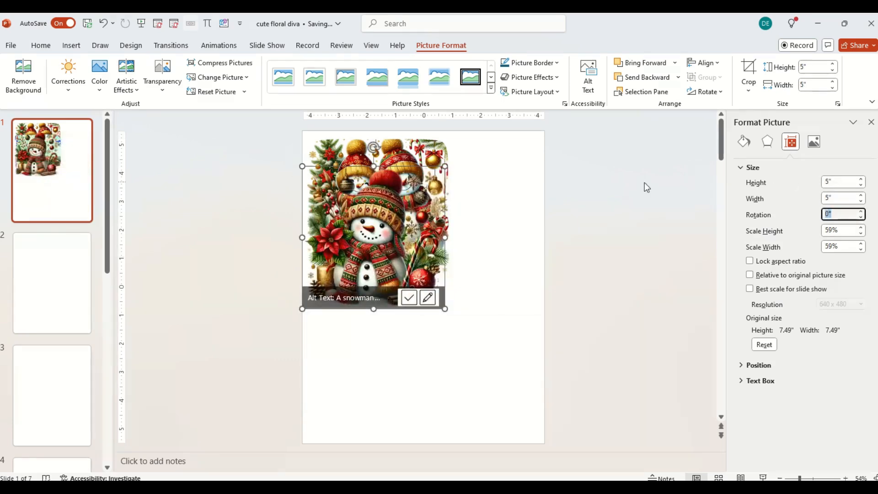
pyautogui.moveTo(396, 199); pyautogui.dragTo(424, 295)
pyautogui.click(517, 224)
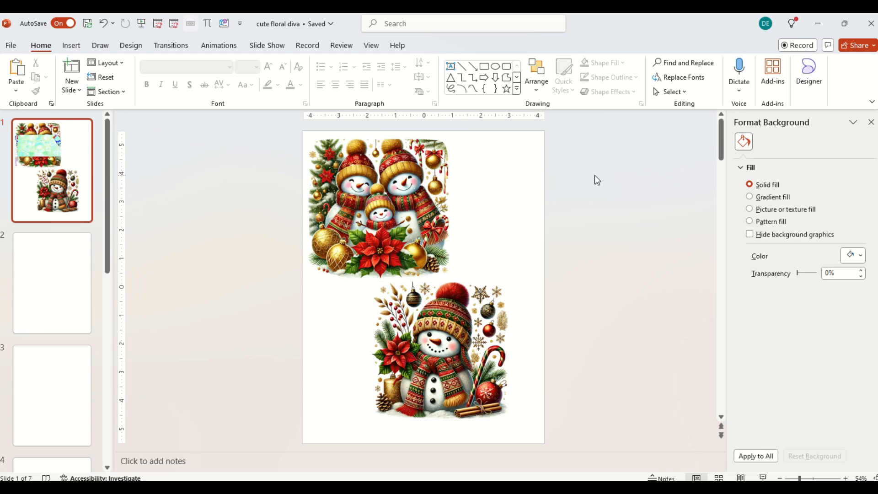
# Capture a screen snip of the whole slide 1 page and paste it onto blank slide 2.
pyautogui.press('super+shift+s')
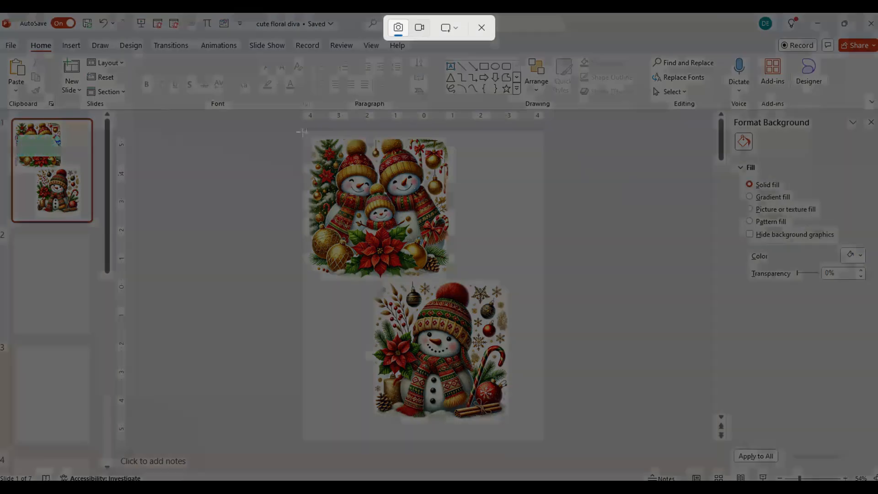
pyautogui.moveTo(302, 132); pyautogui.dragTo(542, 440)
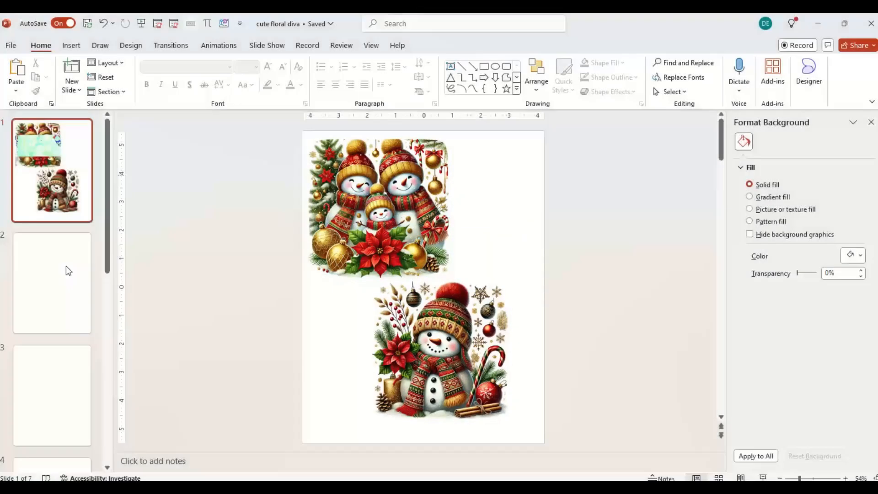
pyautogui.click(41, 275)
pyautogui.rightClick(344, 155)
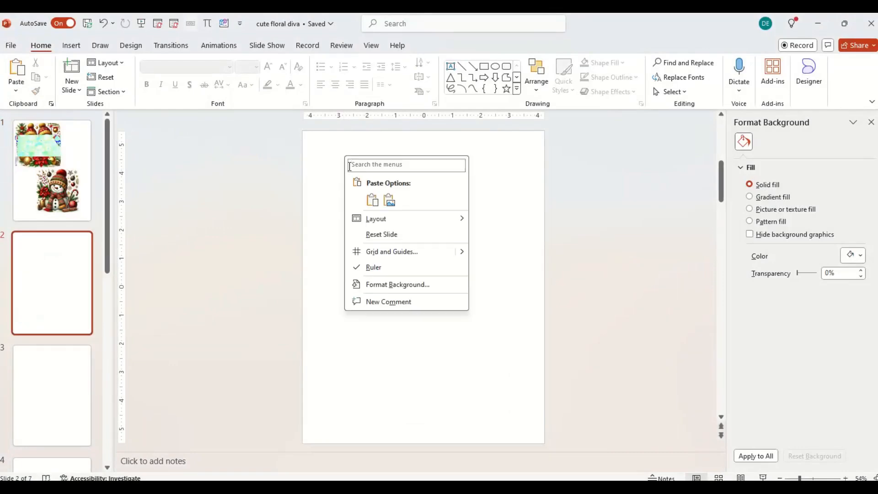
pyautogui.click(372, 200)
# Position the pasted snip on slide 2 and enlarge it to about 10.66" high by 8.24" wide, nearly filling the page.
pyautogui.moveTo(414, 279); pyautogui.dragTo(366, 217)
pyautogui.moveTo(436, 314); pyautogui.dragTo(538, 442)
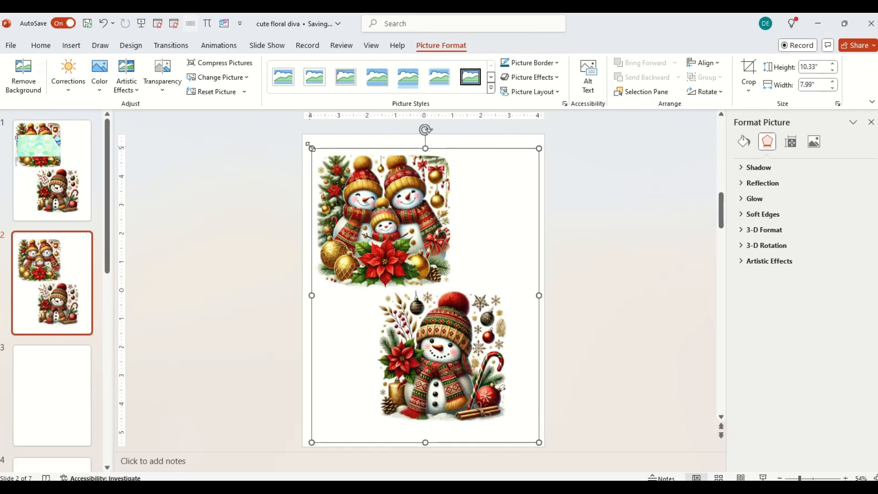
pyautogui.moveTo(310, 144); pyautogui.dragTo(305, 138)
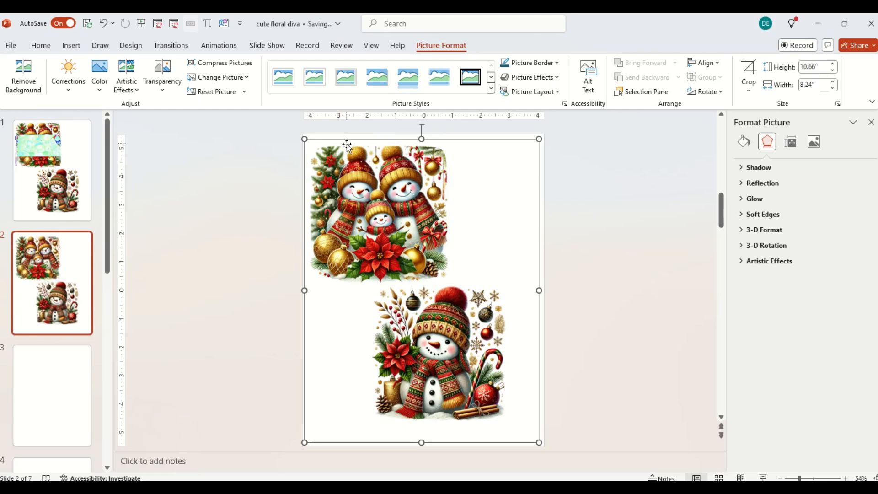
# Save the enlarged snip as a PNG picture named snowmen1 in the Downloads folder.
pyautogui.rightClick(364, 168)
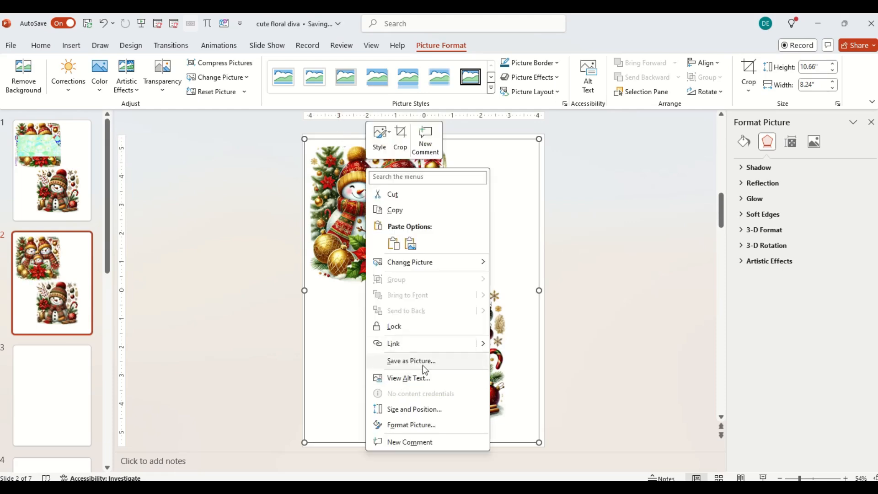
pyautogui.click(423, 365)
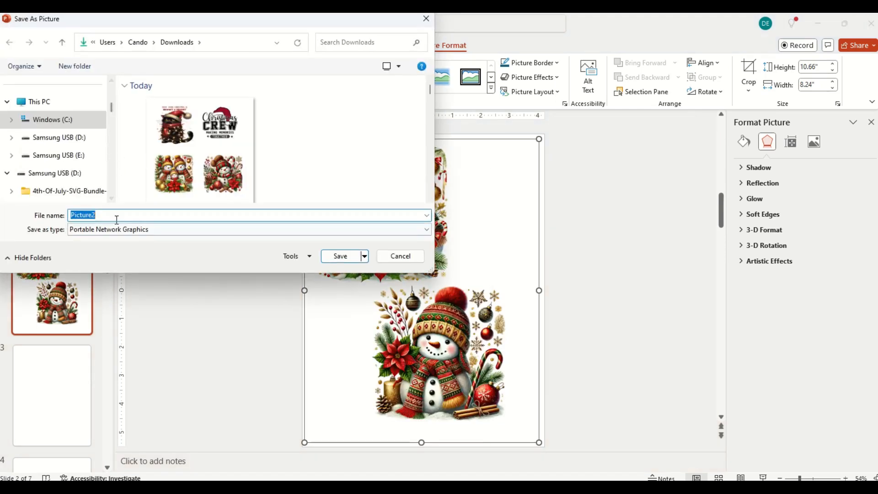
pyautogui.write('snowmen1')
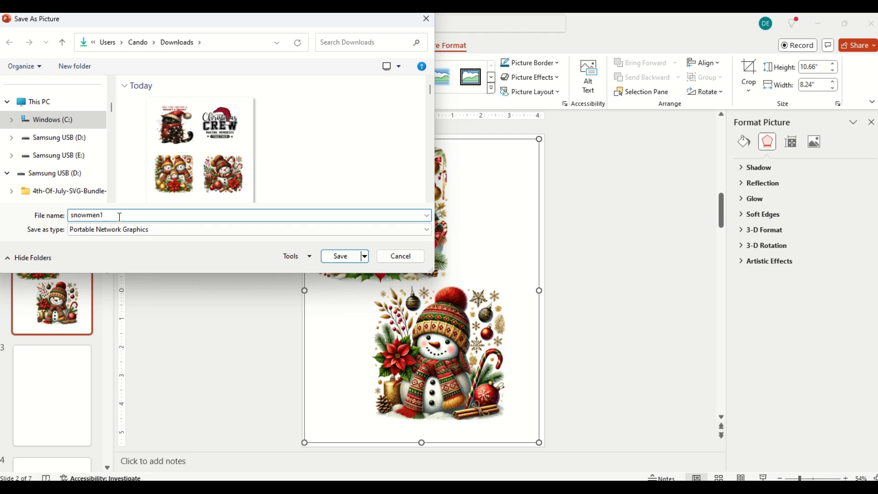
pyautogui.scroll(5, 64, 137)
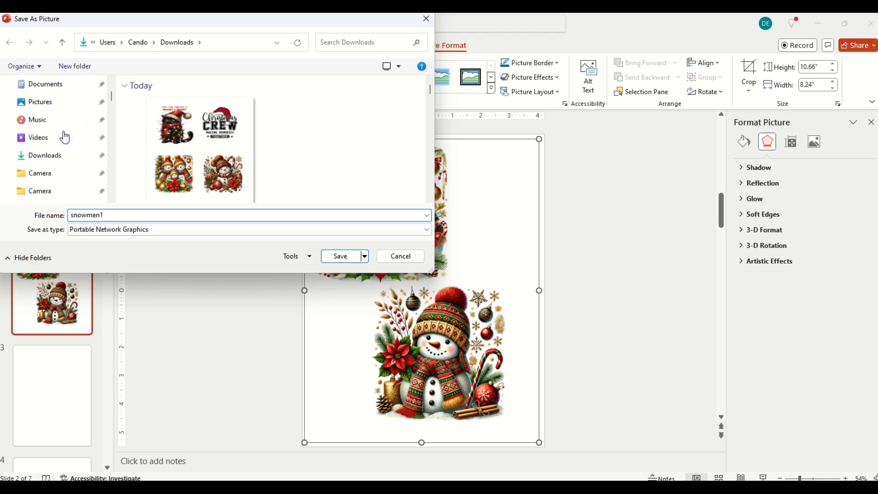
pyautogui.scroll(2, 64, 138)
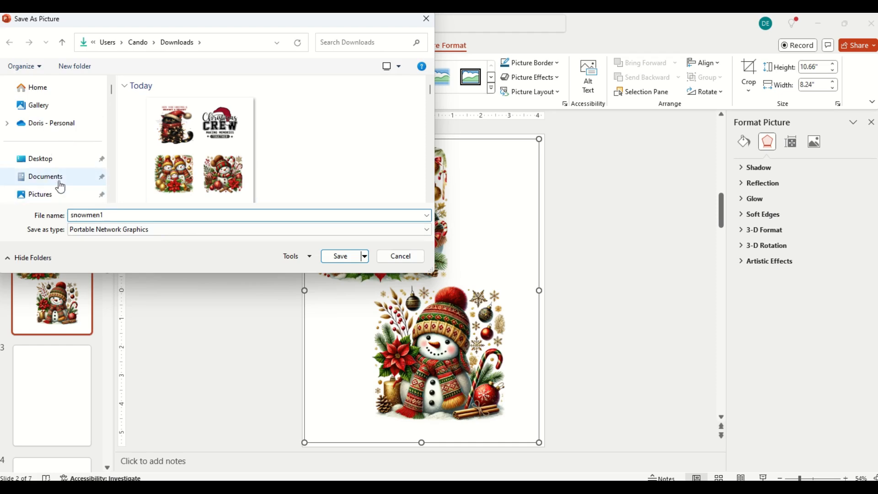
pyautogui.scroll(-2, 60, 187)
pyautogui.click(67, 191)
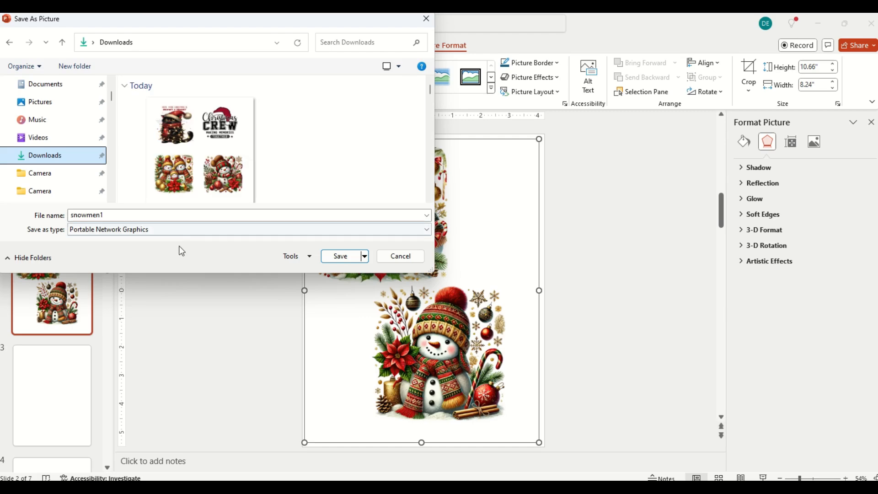
pyautogui.click(343, 256)
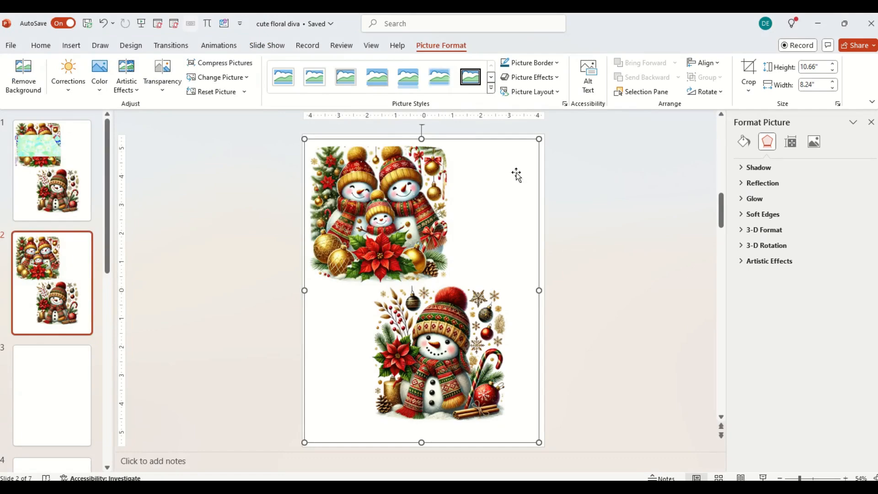
# Switch to the Chrome browser and open remove.bg in a new tab.
pyautogui.hotkey('alt', 'Tab')
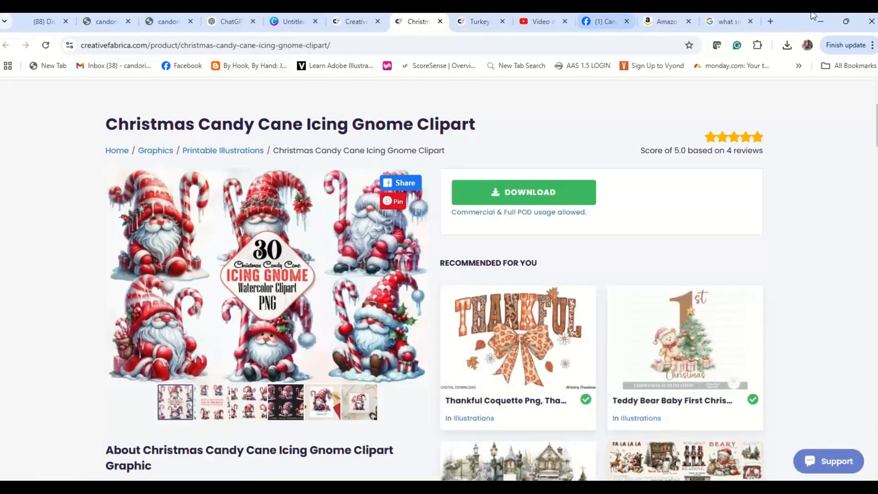
pyautogui.click(770, 21)
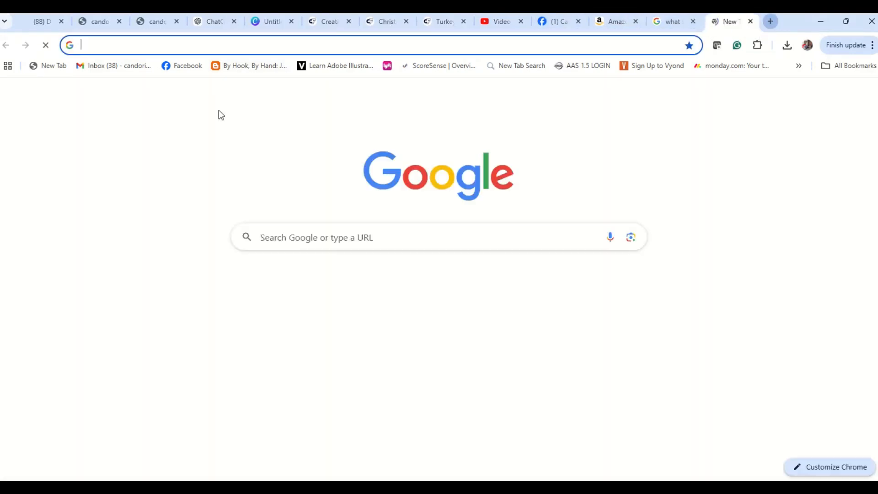
pyautogui.click(201, 42)
pyautogui.write('rem')
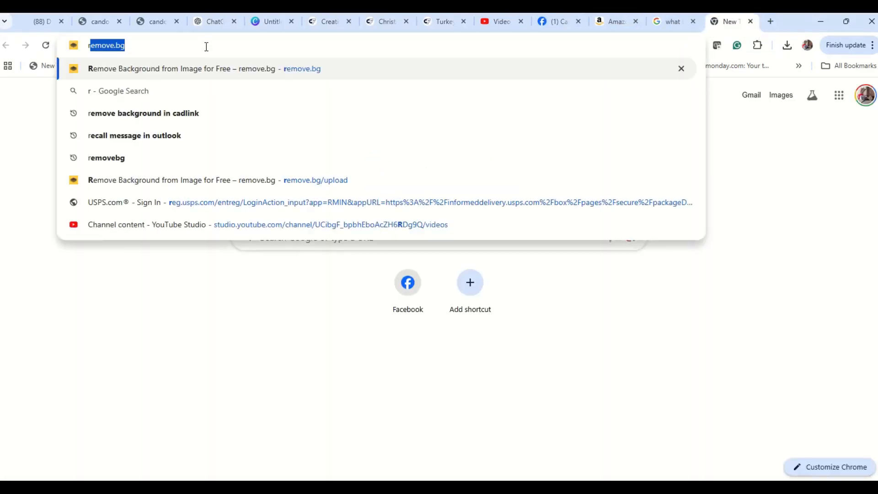
pyautogui.write('ove')
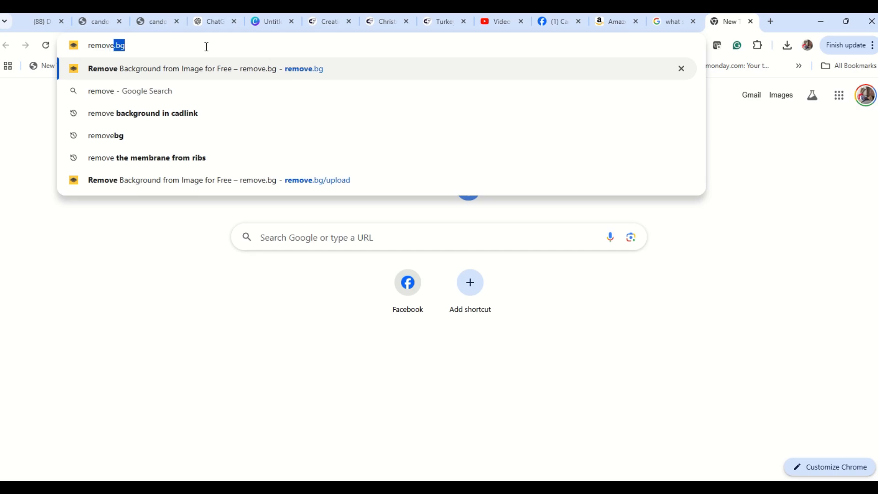
pyautogui.press('Return')
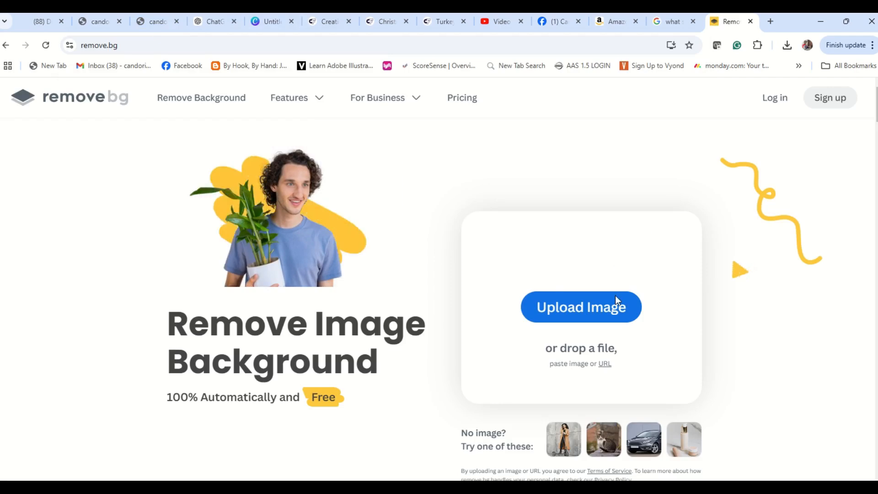
# Upload the snowmen1 picture from Downloads for background removal and download the standard-resolution 439 × 568 px result.
pyautogui.click(617, 307)
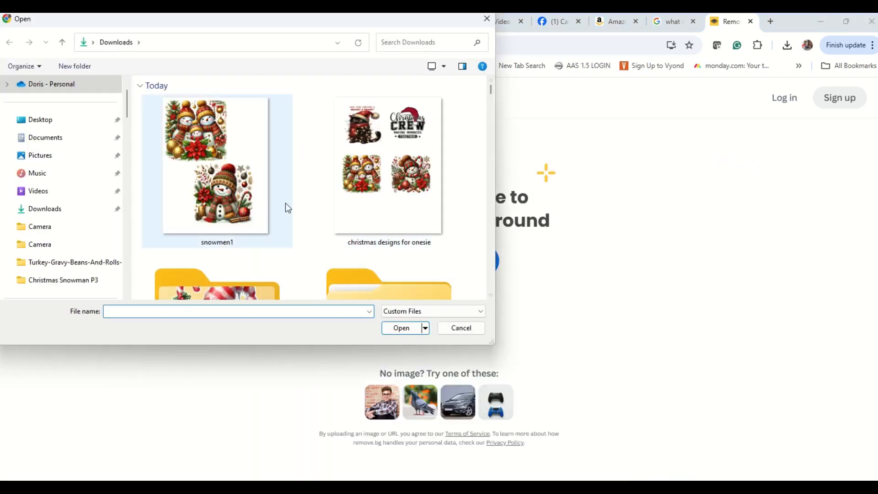
pyautogui.click(286, 202)
pyautogui.click(401, 328)
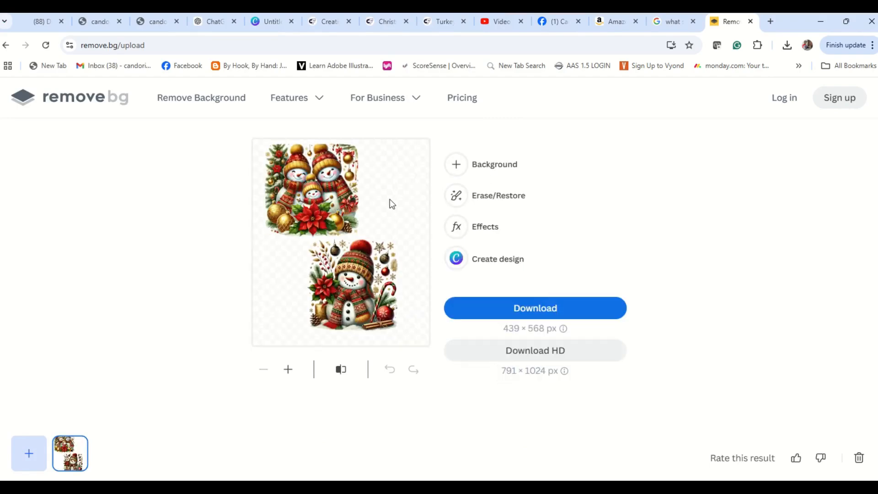
pyautogui.click(570, 309)
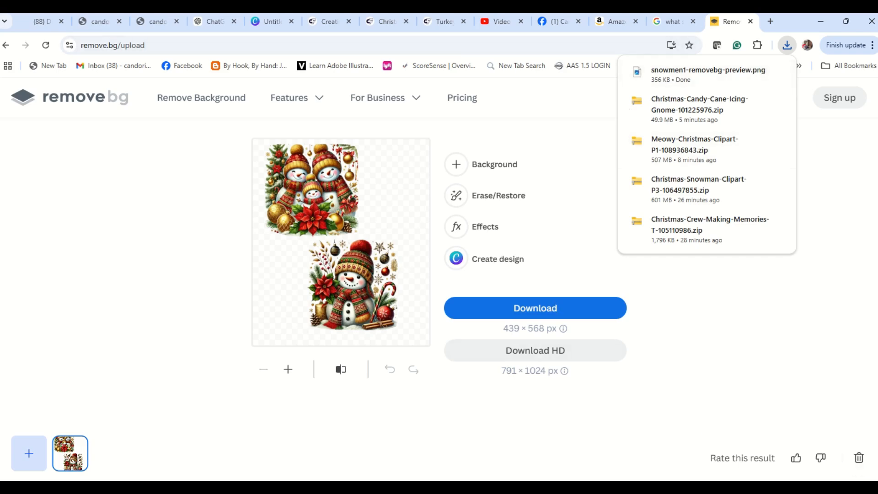
# Leave the browser and launch Digital Factory v11 Direct To Film.
pyautogui.click(672, 488)
pyautogui.click(725, 433)
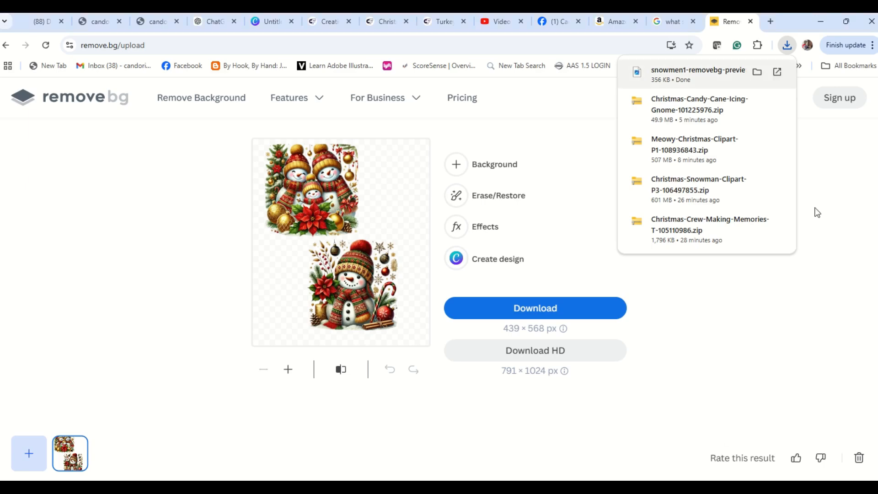
pyautogui.click(820, 21)
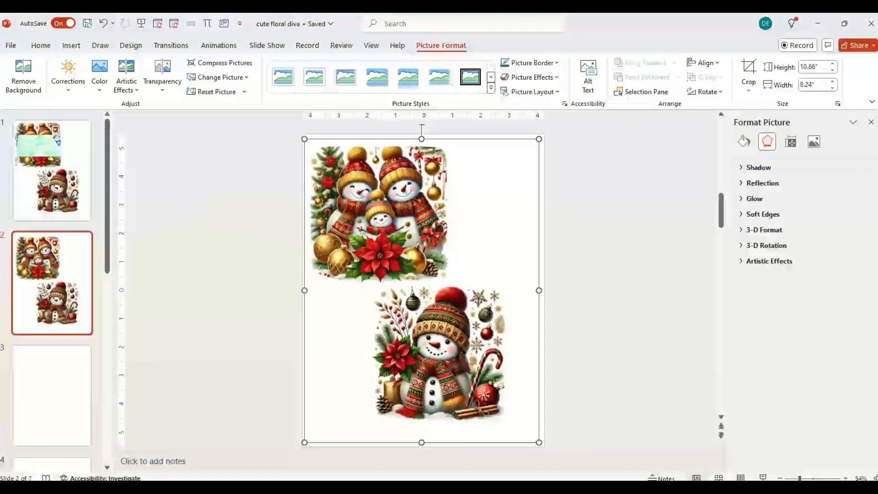
pyautogui.click(725, 447)
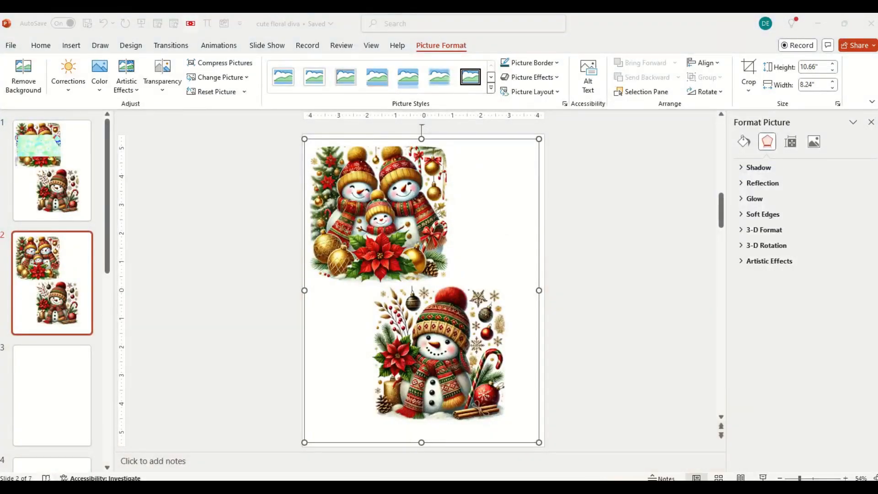
pyautogui.click(352, 486)
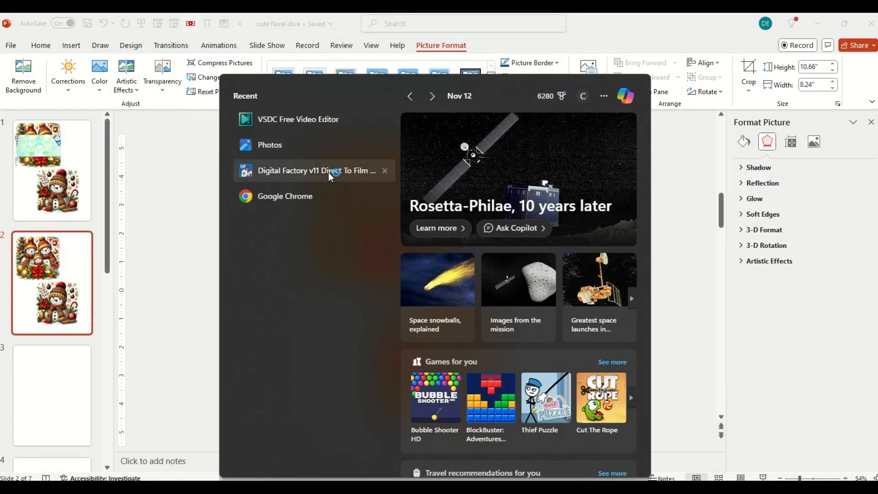
pyautogui.click(328, 172)
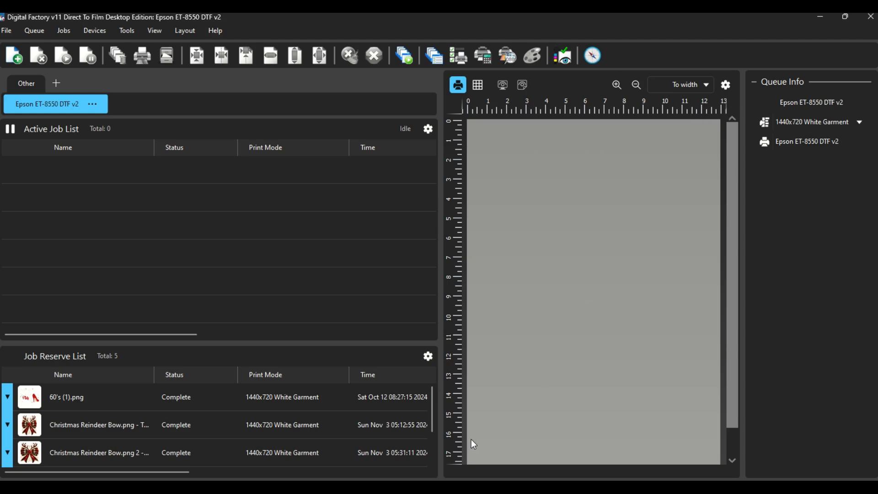
# Set the Epson ET-8550 DTF v2 queue's media to the Custom fixed sheet size of 8.50 × 11.00 in.
pyautogui.click(42, 32)
pyautogui.click(67, 238)
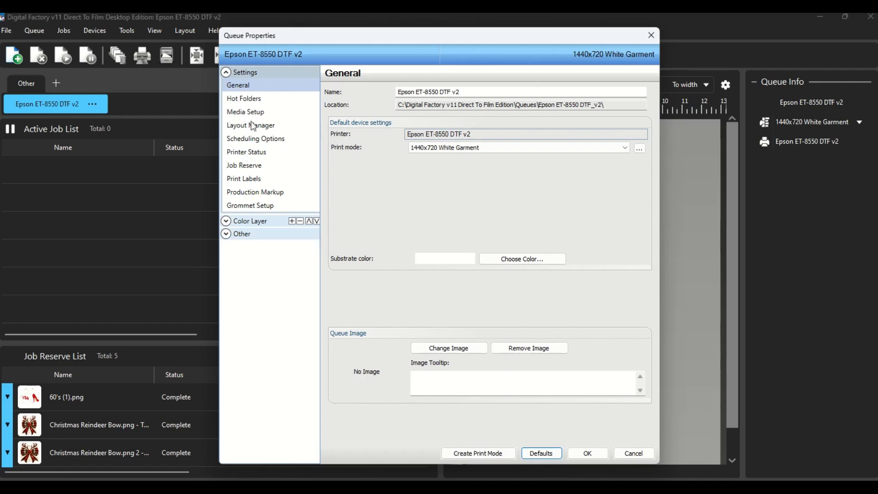
pyautogui.click(249, 113)
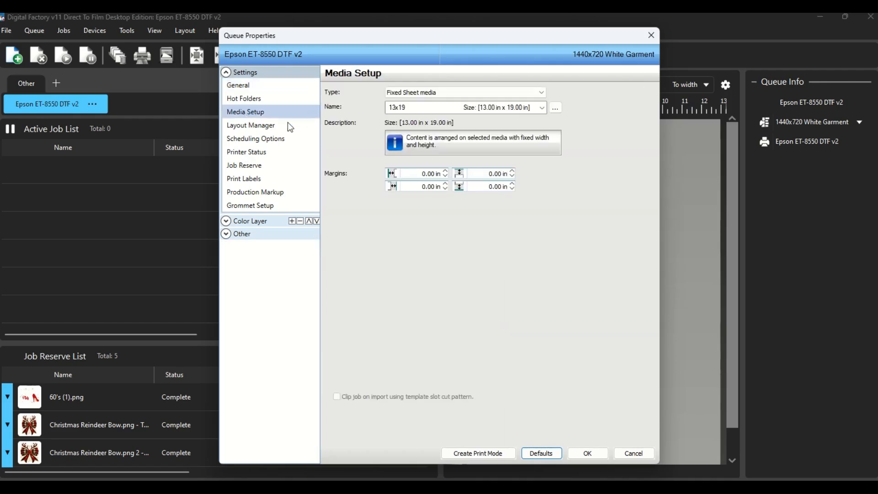
pyautogui.click(542, 107)
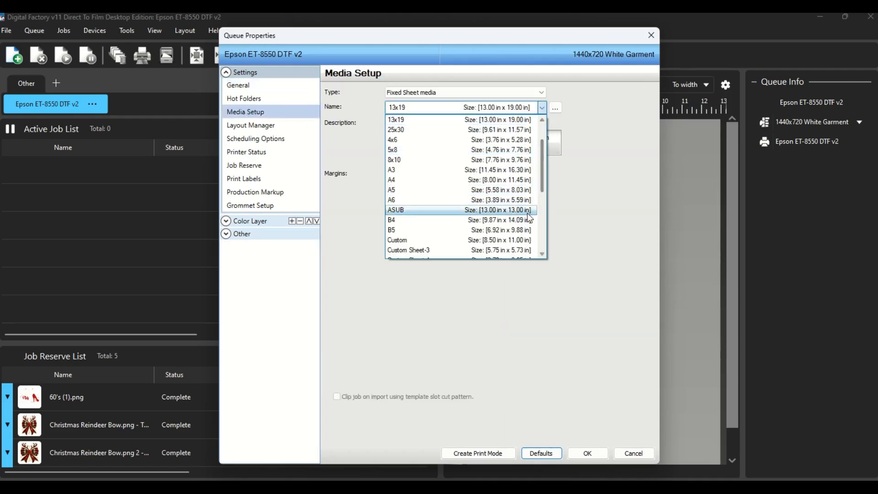
pyautogui.click(513, 242)
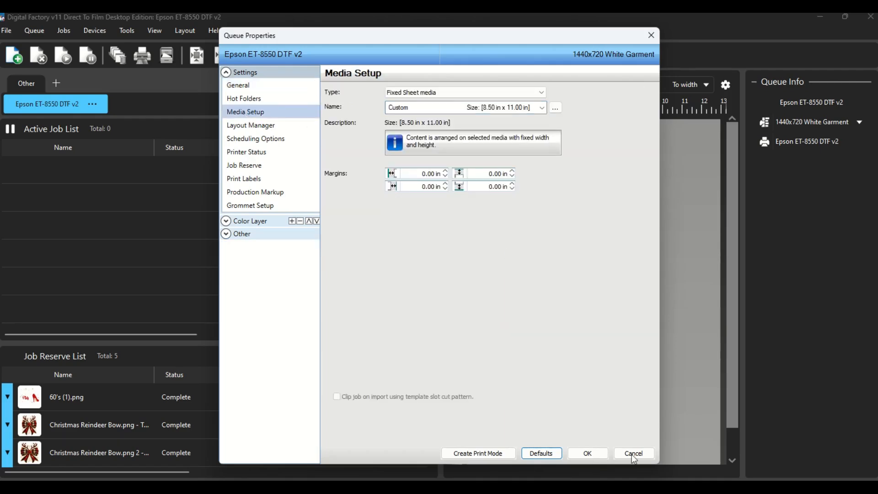
pyautogui.click(587, 453)
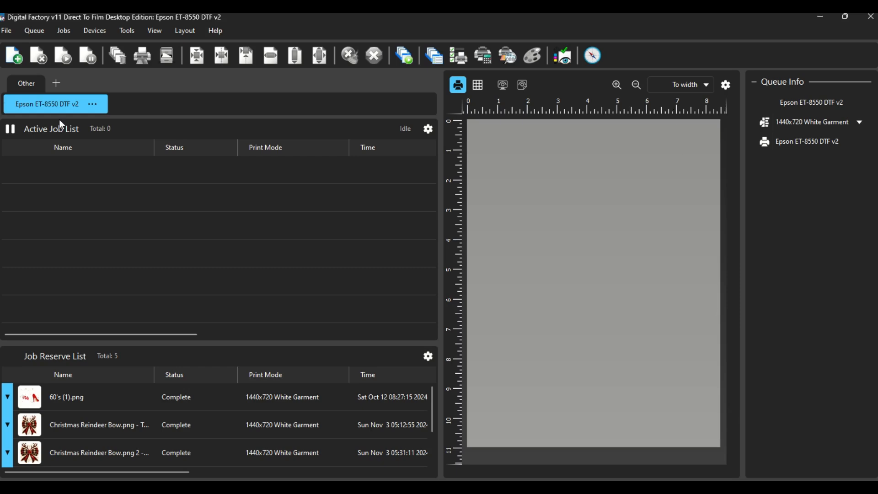
# Import snowmen1-removebg-preview from Downloads into the print queue and dismiss the image resolution notice.
pyautogui.click(17, 61)
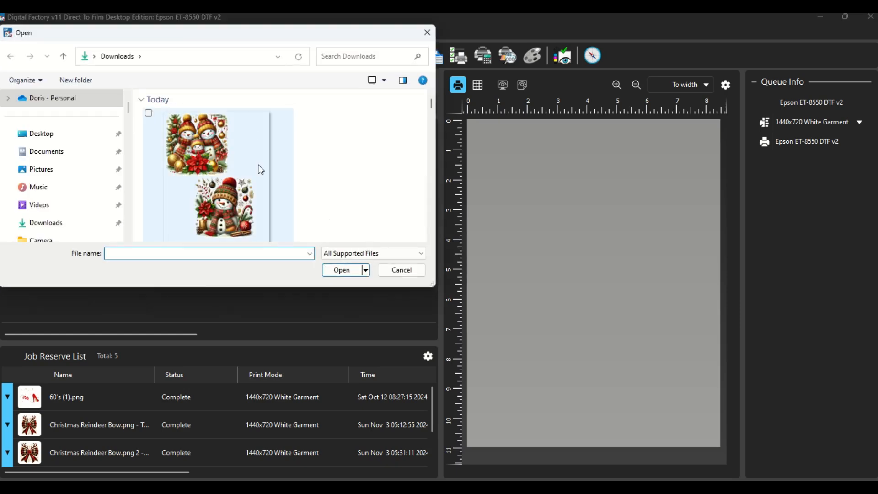
pyautogui.scroll(-1, 262, 179)
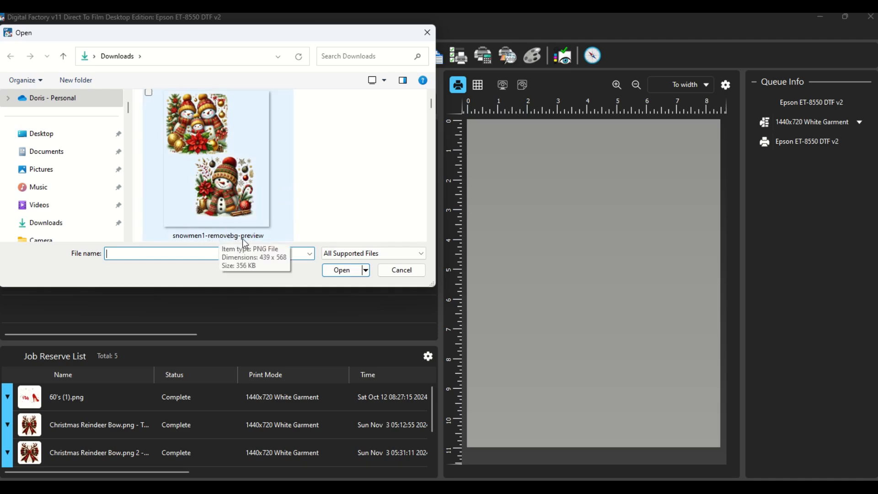
pyautogui.click(249, 182)
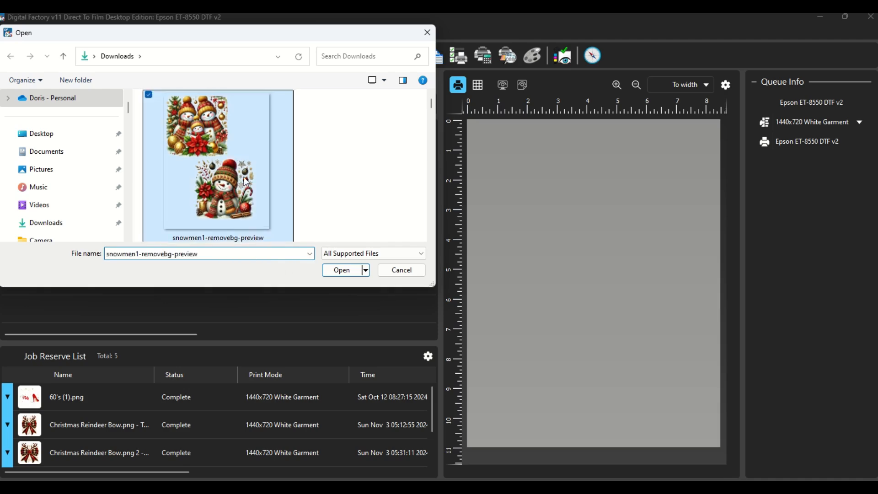
pyautogui.click(341, 270)
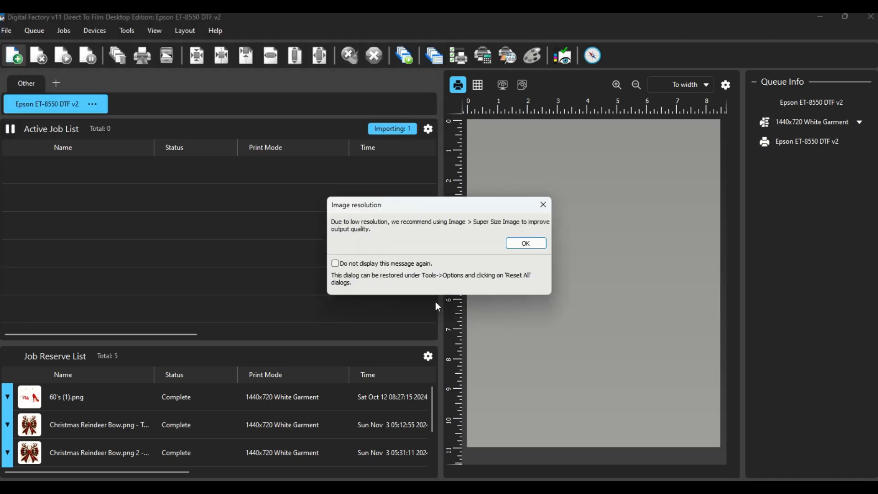
pyautogui.click(526, 246)
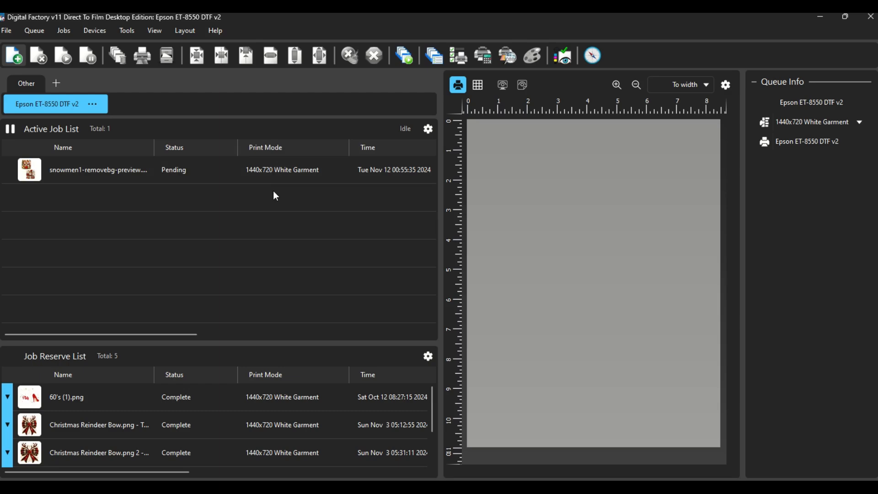
# Crop the snowmen job's empty side and lower margins to about 5.21 × 7.42 in and move it to the page's upper-left corner.
pyautogui.click(171, 180)
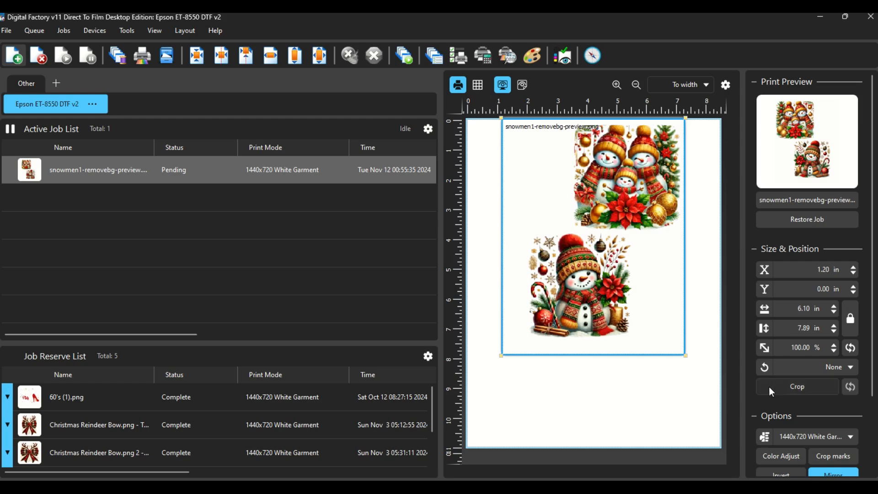
pyautogui.click(797, 386)
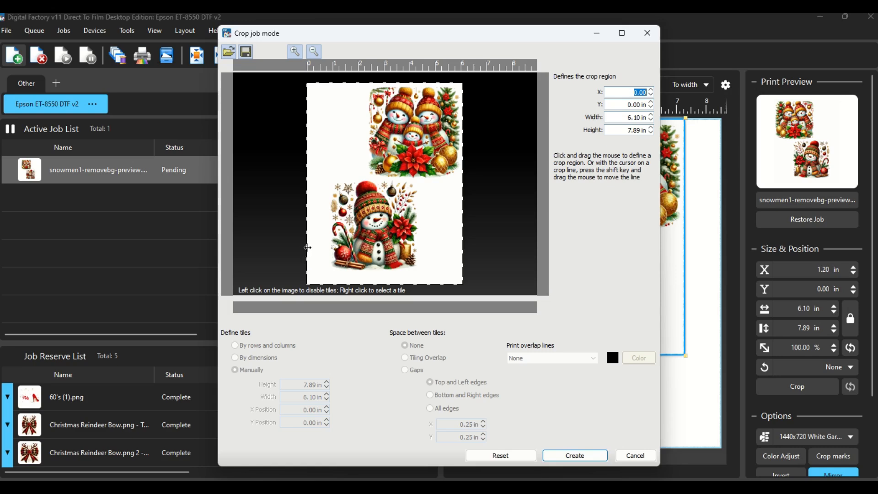
pyautogui.moveTo(304, 246); pyautogui.dragTo(330, 247)
pyautogui.moveTo(450, 284); pyautogui.dragTo(447, 273)
pyautogui.click(591, 458)
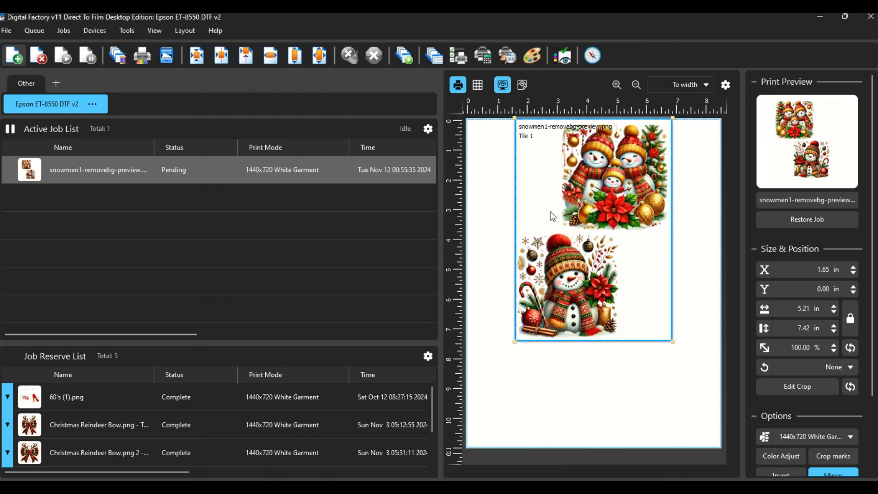
pyautogui.moveTo(613, 187); pyautogui.dragTo(569, 187)
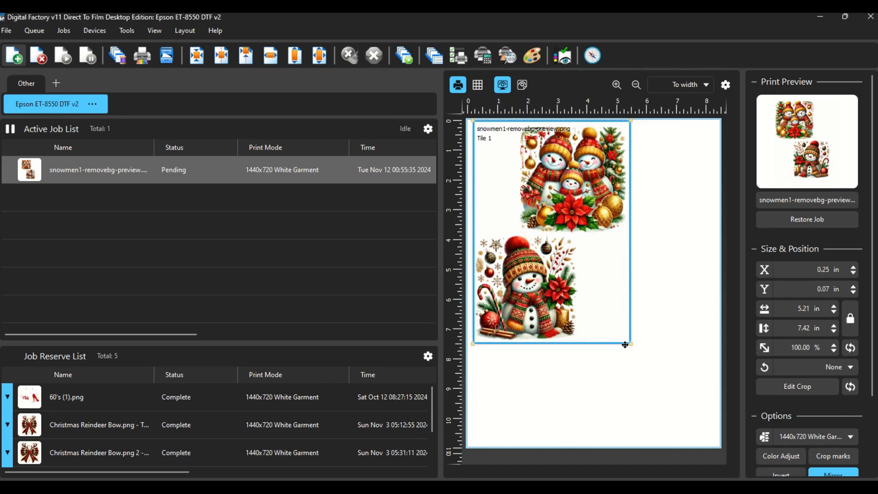
pyautogui.moveTo(629, 342)
pyautogui.mouseDown()
pyautogui.moveTo(643, 355)
pyautogui.moveTo(623, 340)
pyautogui.mouseUp()
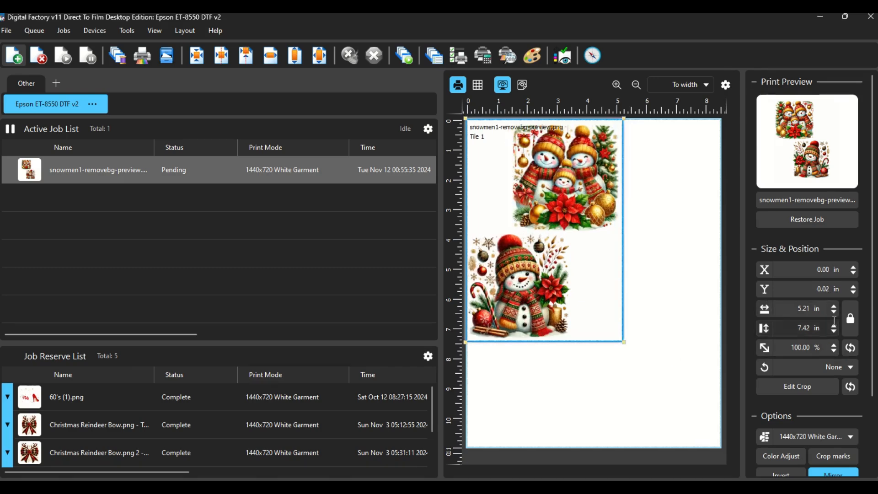
# Unlock the snowmen job's proportions and set its width to 8 in and height to 9 in.
pyautogui.click(851, 320)
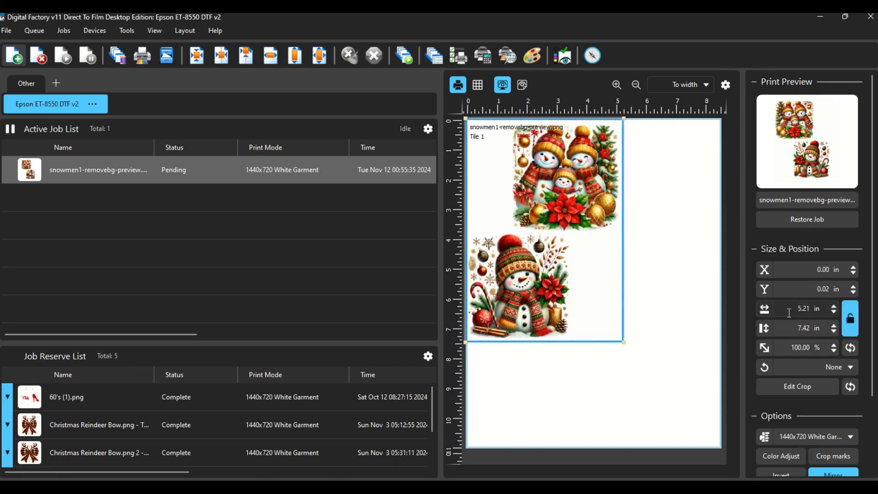
pyautogui.doubleClick(811, 315)
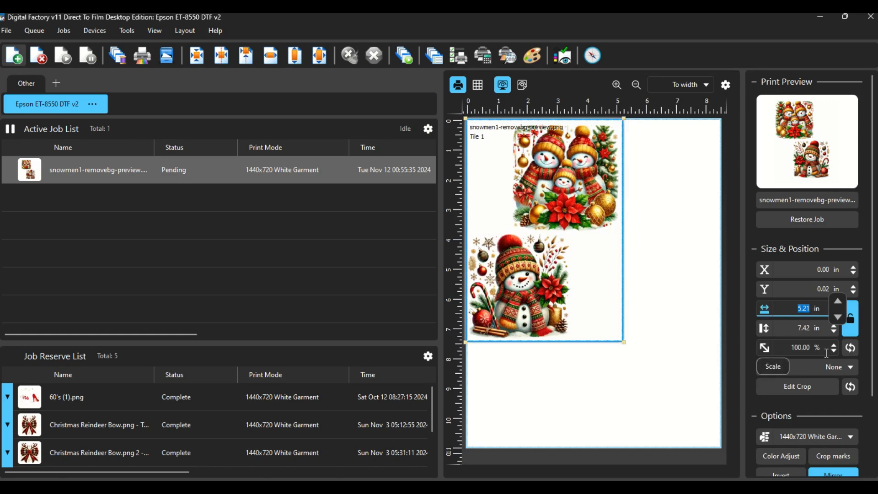
pyautogui.write('8')
pyautogui.press('Tab')
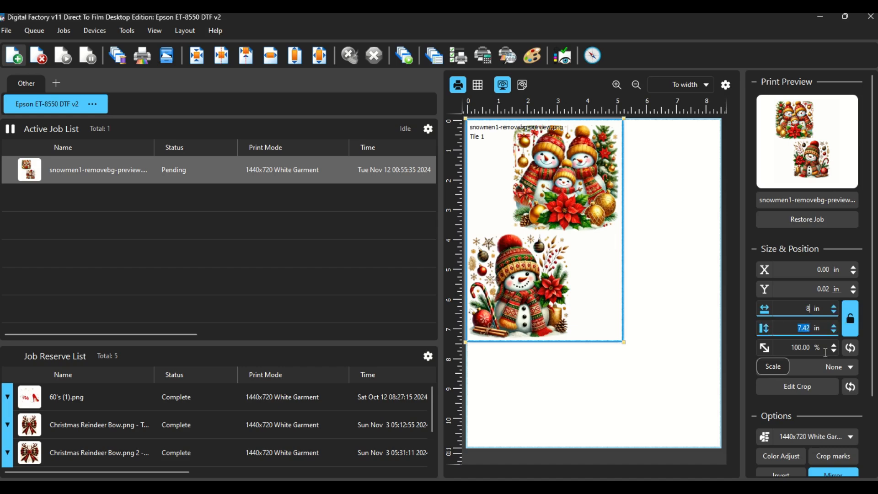
pyautogui.write('8')
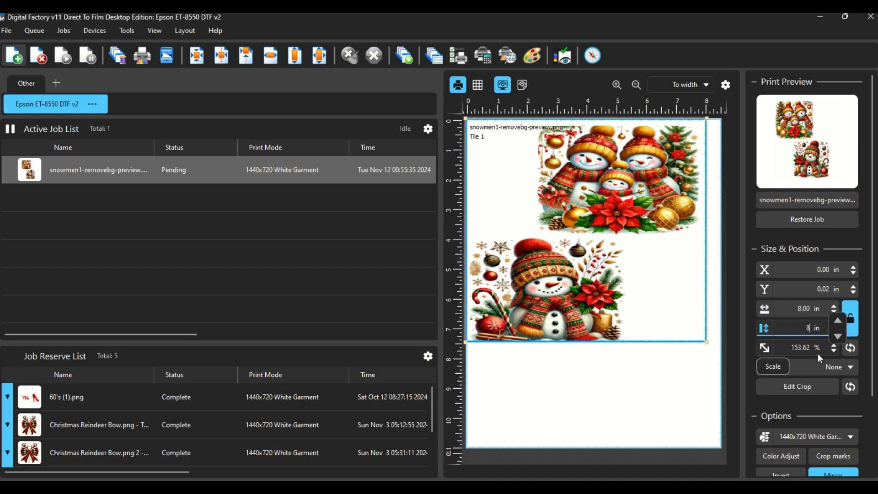
pyautogui.press('Tab')
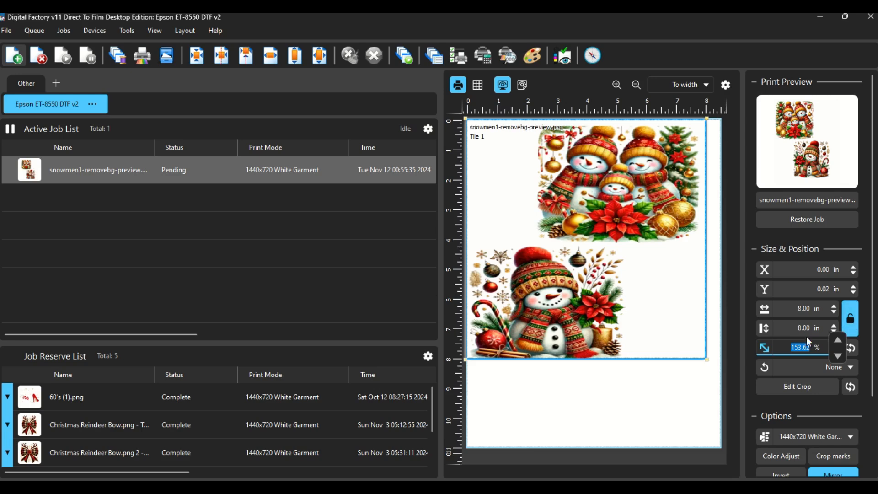
pyautogui.click(822, 328)
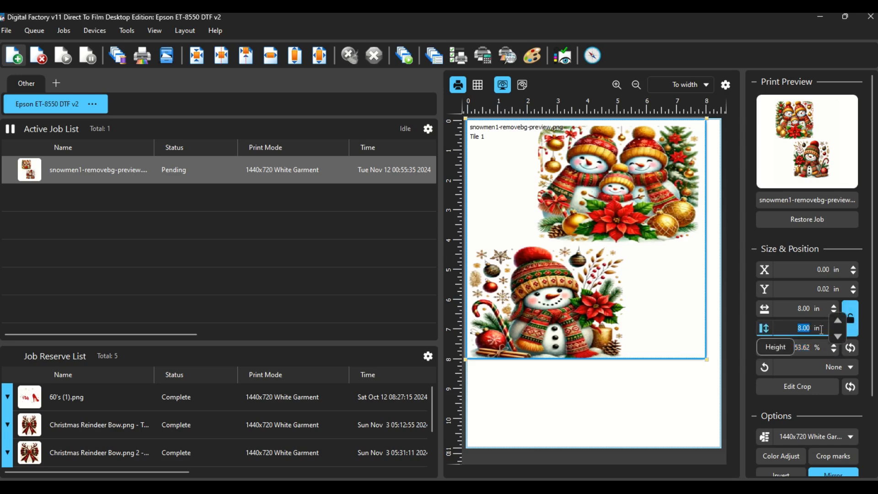
pyautogui.write('9')
pyautogui.press('Tab')
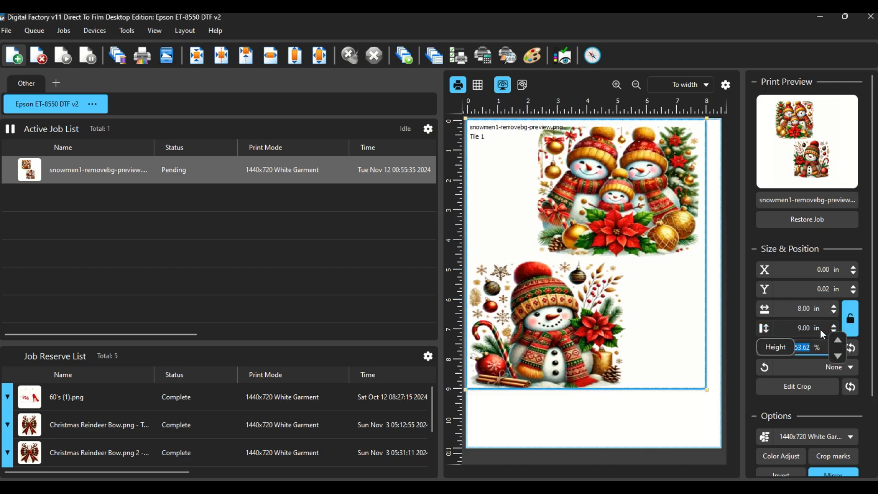
# Nudge the resized snowmen job on the page and center it at the top of the page.
pyautogui.click(631, 412)
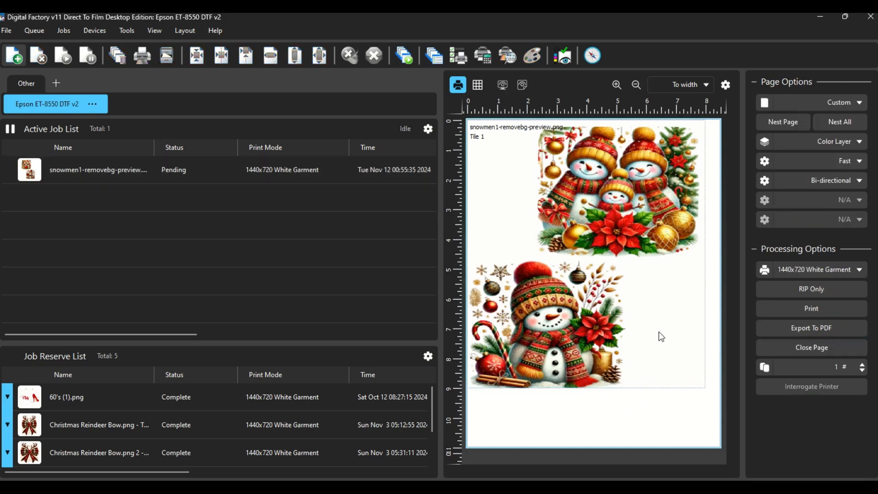
pyautogui.moveTo(621, 301)
pyautogui.mouseDown()
pyautogui.moveTo(636, 306)
pyautogui.moveTo(623, 310)
pyautogui.mouseUp()
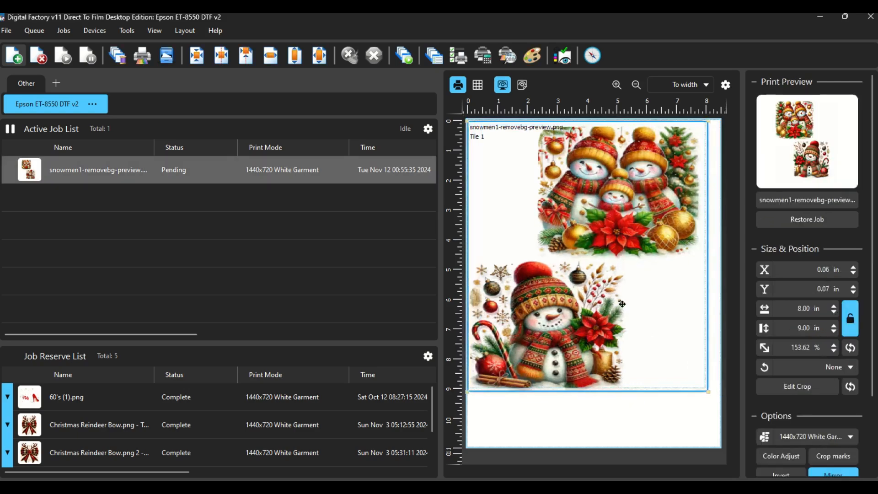
pyautogui.click(651, 407)
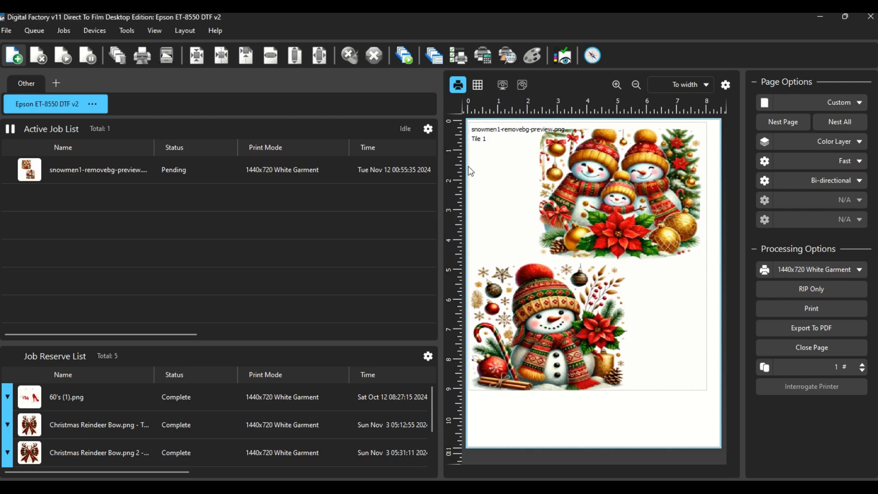
pyautogui.click(680, 135)
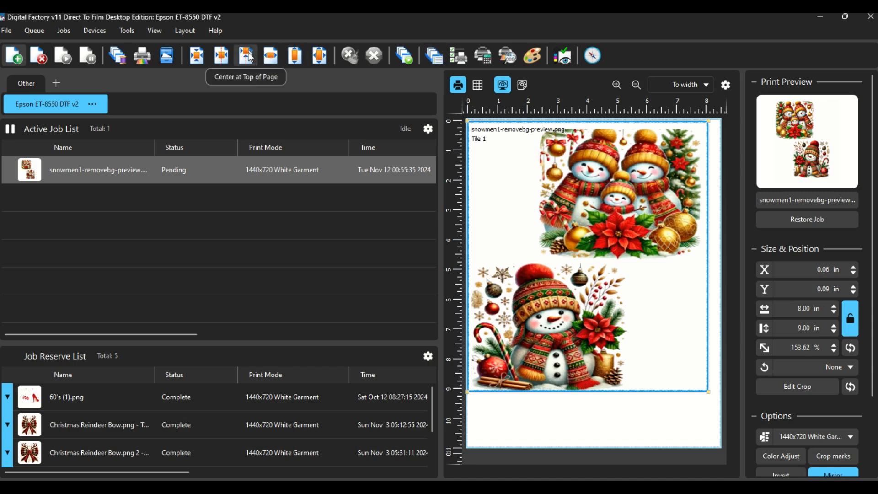
pyautogui.click(247, 56)
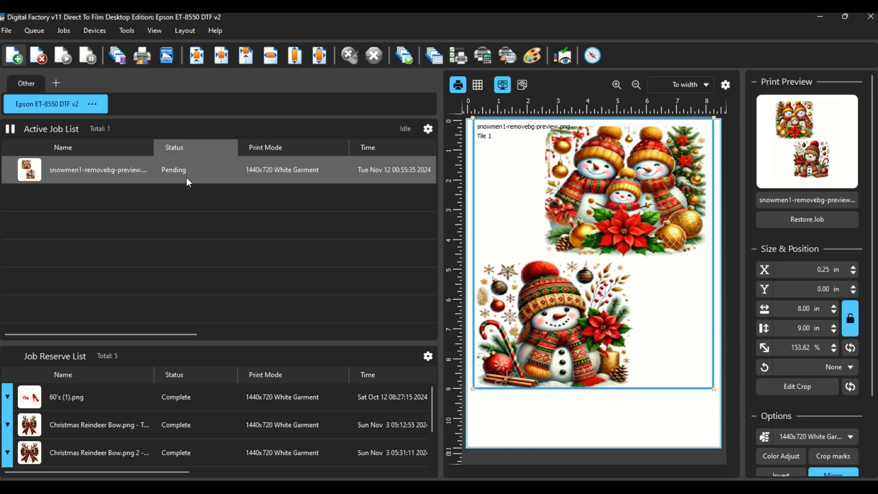
# Super size the snowmen job's image to a new resolution of 300, keeping the default scaling and de-noising settings.
pyautogui.rightClick(602, 208)
pyautogui.click(532, 186)
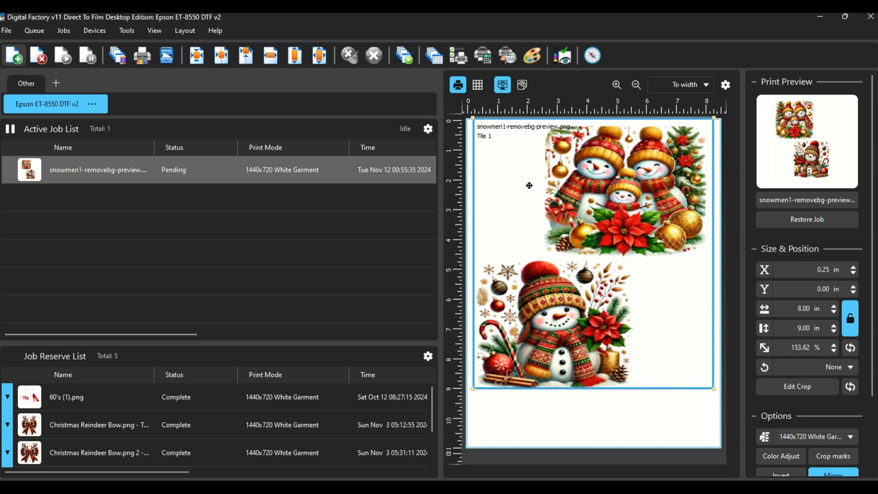
pyautogui.rightClick(529, 186)
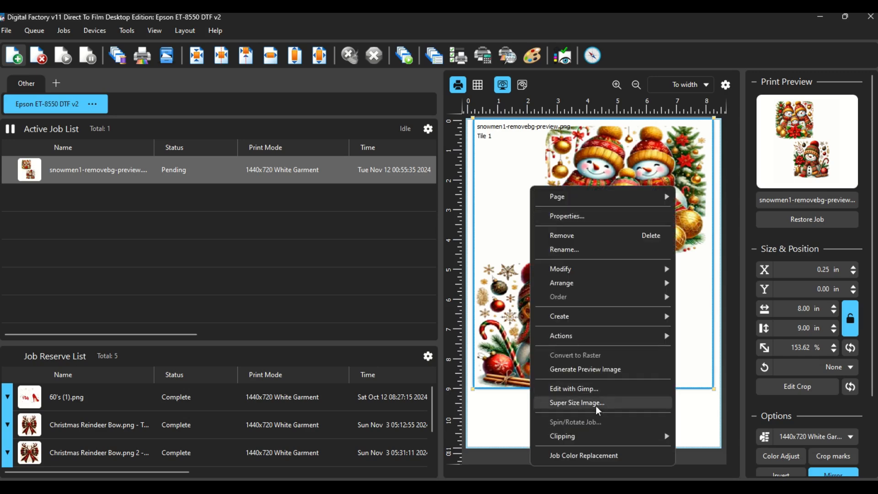
pyautogui.click(596, 405)
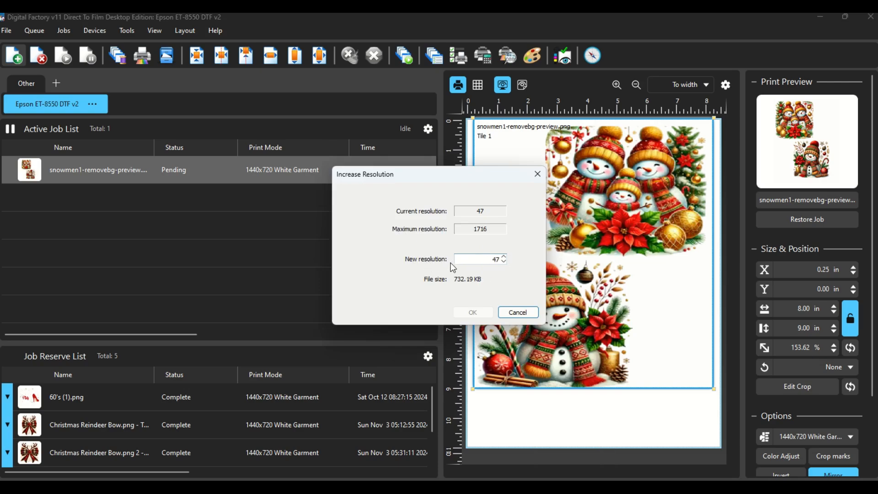
pyautogui.doubleClick(494, 259)
pyautogui.write('300')
pyautogui.click(468, 312)
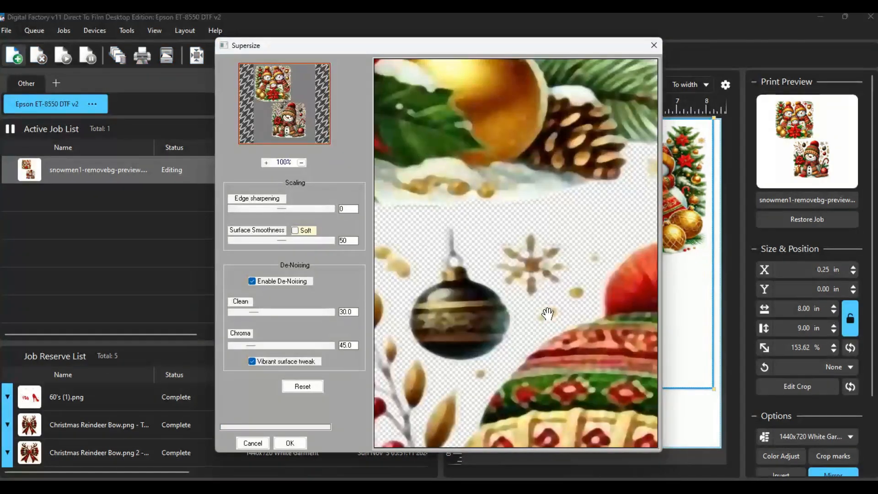
pyautogui.click(293, 446)
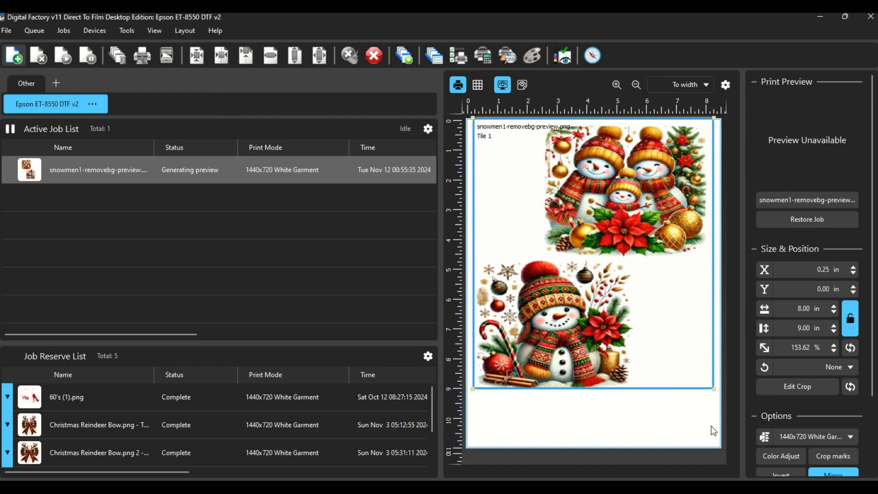
pyautogui.click(631, 426)
pyautogui.click(613, 360)
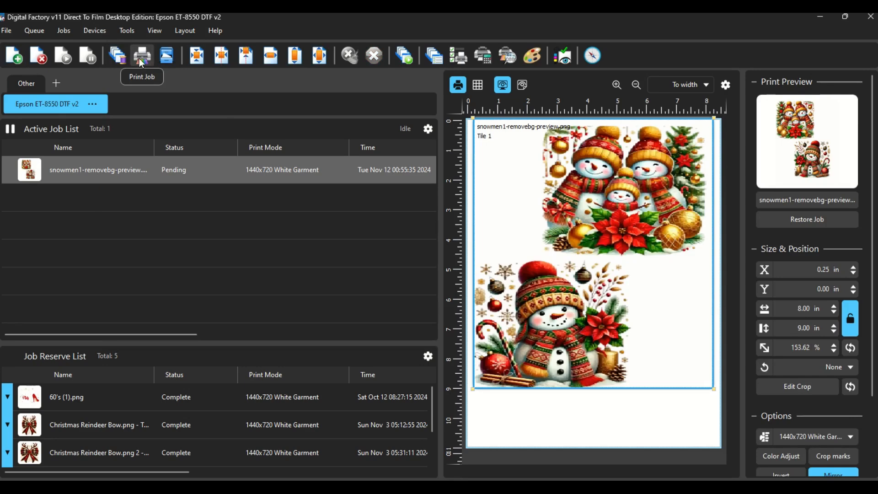
# Check the snowmen job's current resolution in Super Size Image and leave without changing it.
pyautogui.rightClick(525, 170)
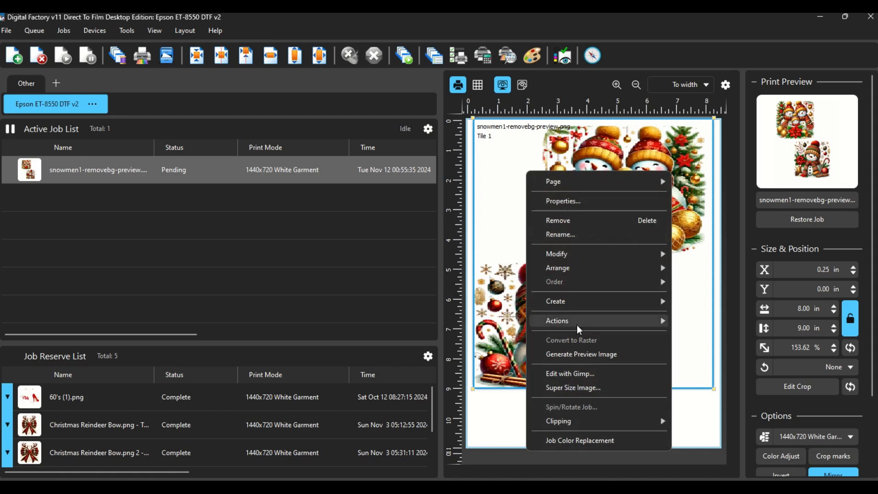
pyautogui.click(602, 392)
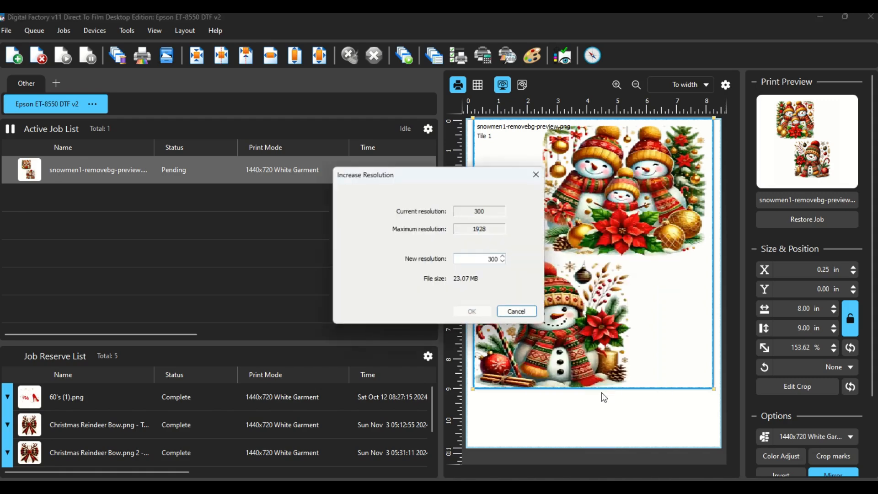
pyautogui.click(519, 314)
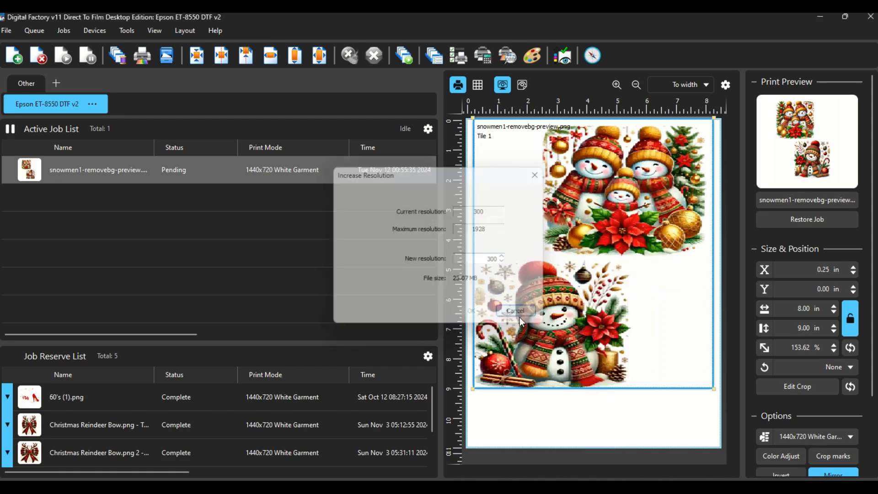
pyautogui.click(143, 55)
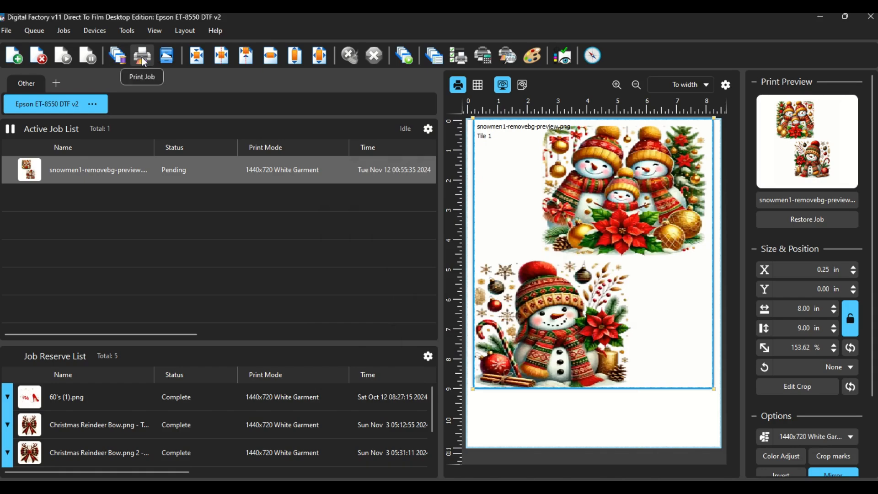